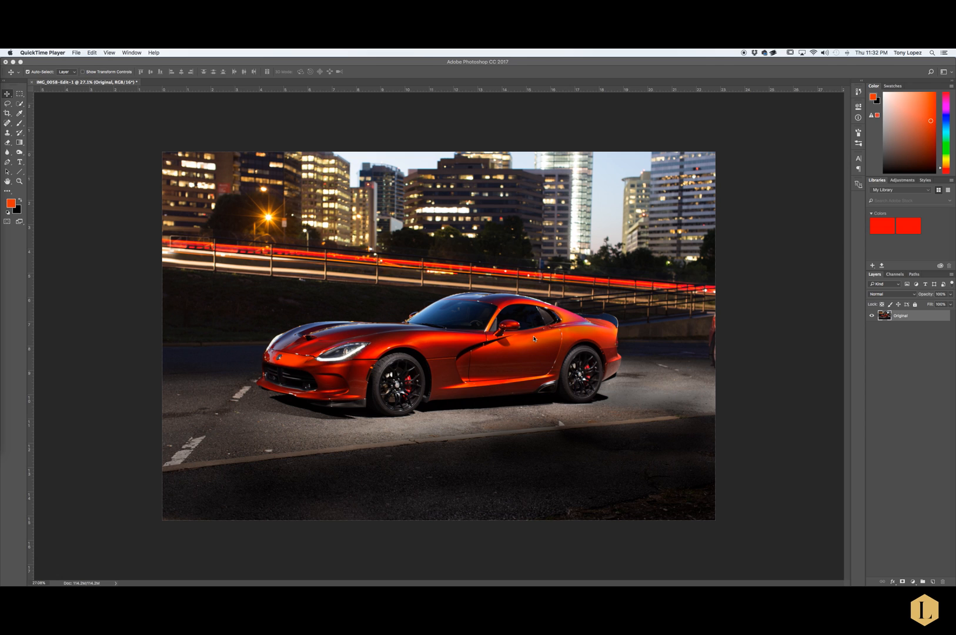
# - Duplicate the Original layer and rename the copy Blur
pyautogui.rightClick(903, 315)
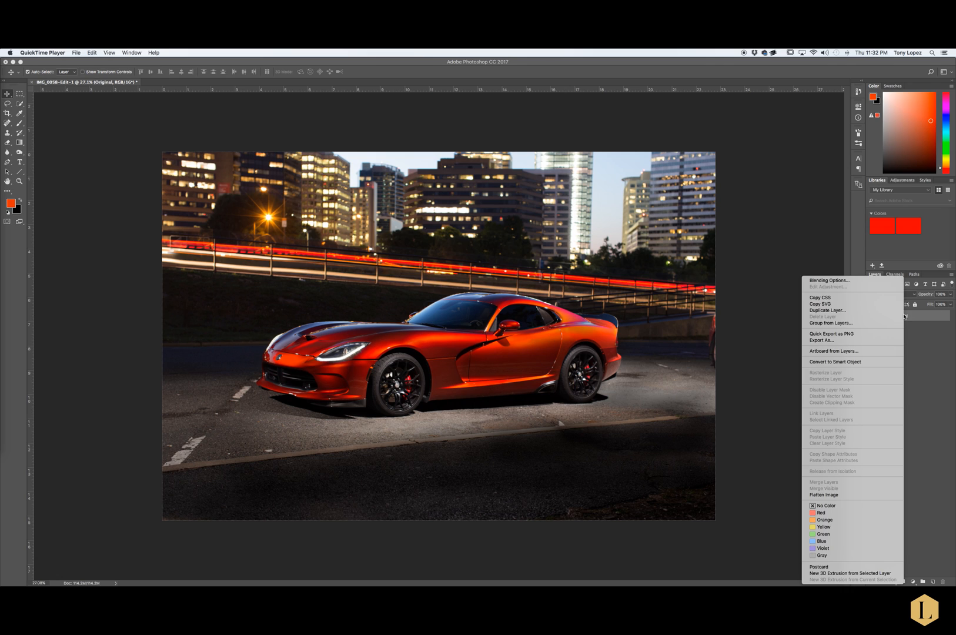
pyautogui.click(846, 311)
pyautogui.click(553, 291)
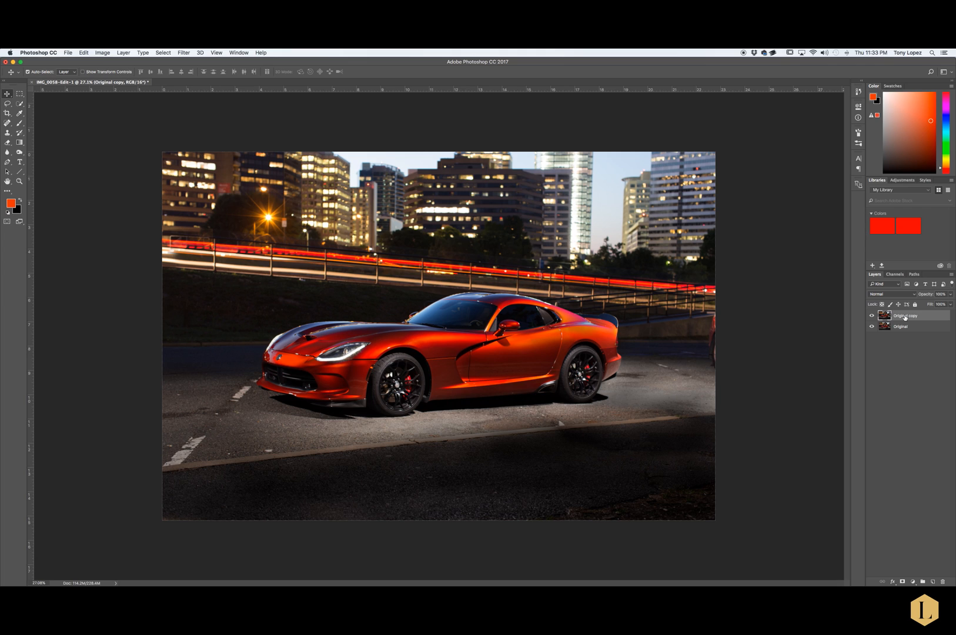
pyautogui.doubleClick(904, 316)
pyautogui.write('Blur')
pyautogui.press('Return')
# - Duplicate the Blur layer as a new layer named Linear Light
pyautogui.rightClick(918, 315)
pyautogui.click(887, 312)
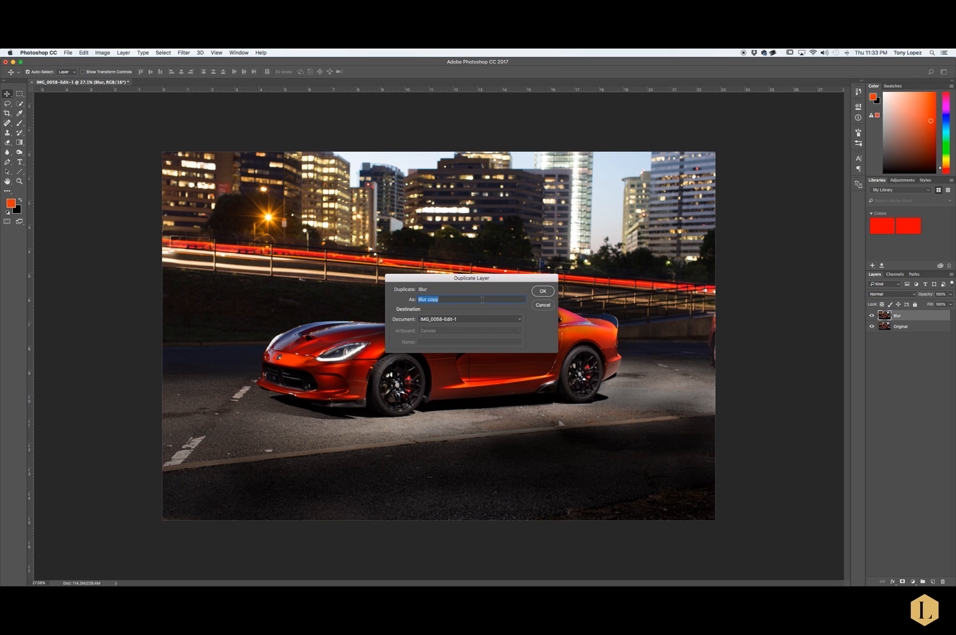
pyautogui.write('Linear Light')
pyautogui.press('Return')
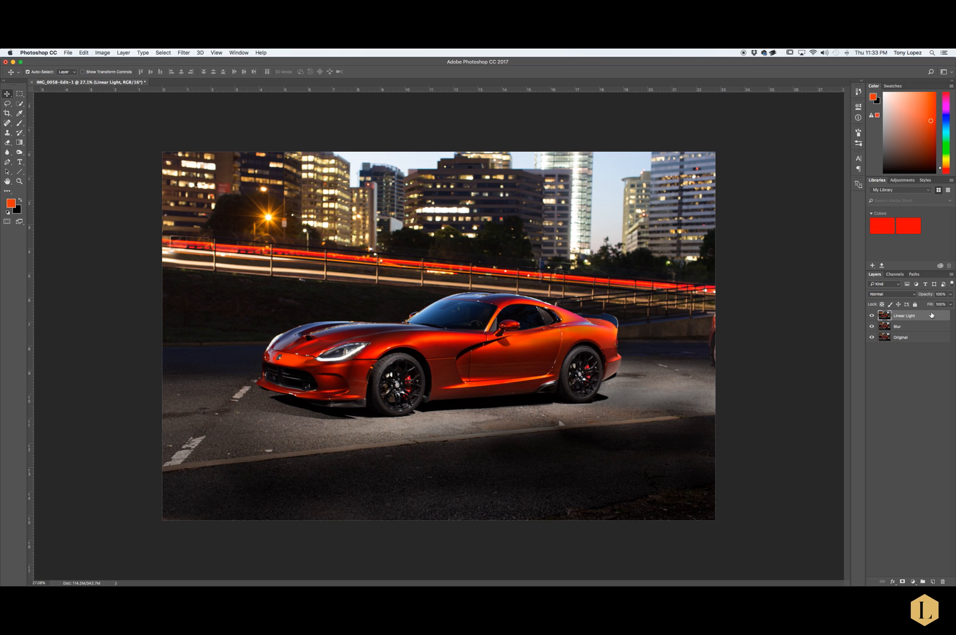
# - Hide the Linear Light layer and apply a Gaussian Blur with a 25 pixel radius to the Blur layer
pyautogui.click(872, 315)
pyautogui.click(908, 326)
pyautogui.click(185, 52)
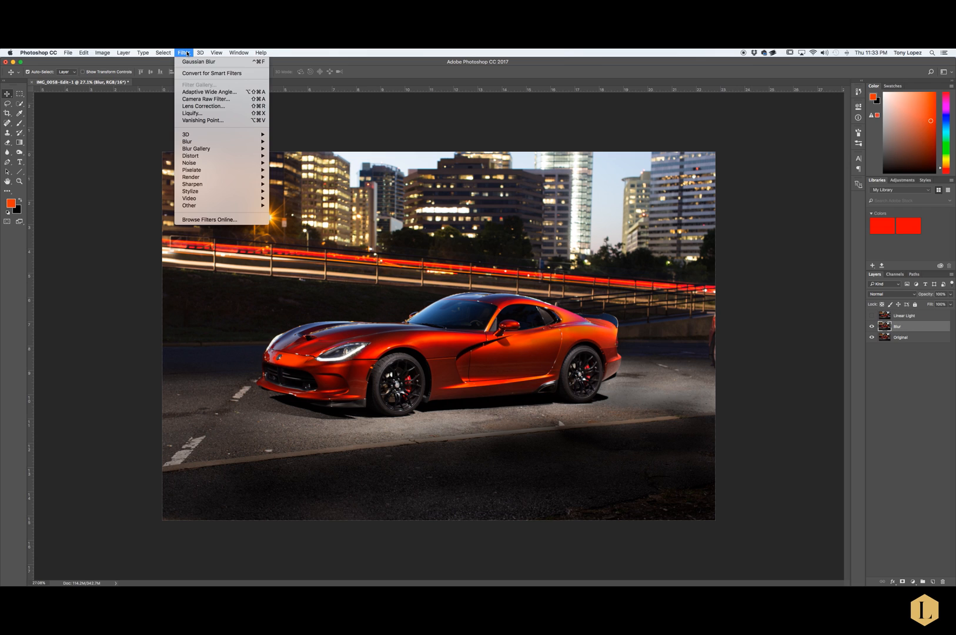
pyautogui.moveTo(235, 142)
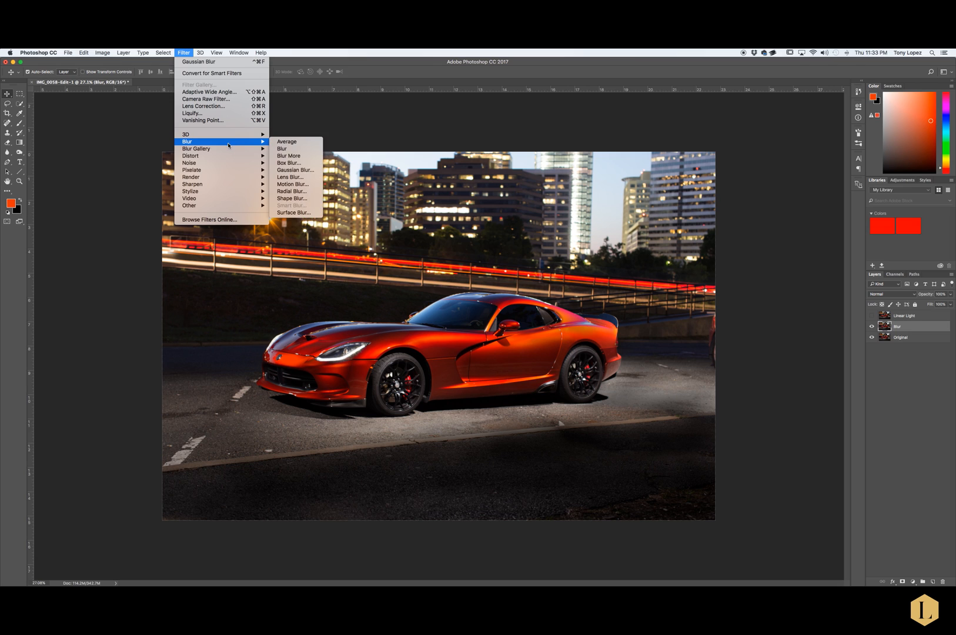
pyautogui.click(285, 170)
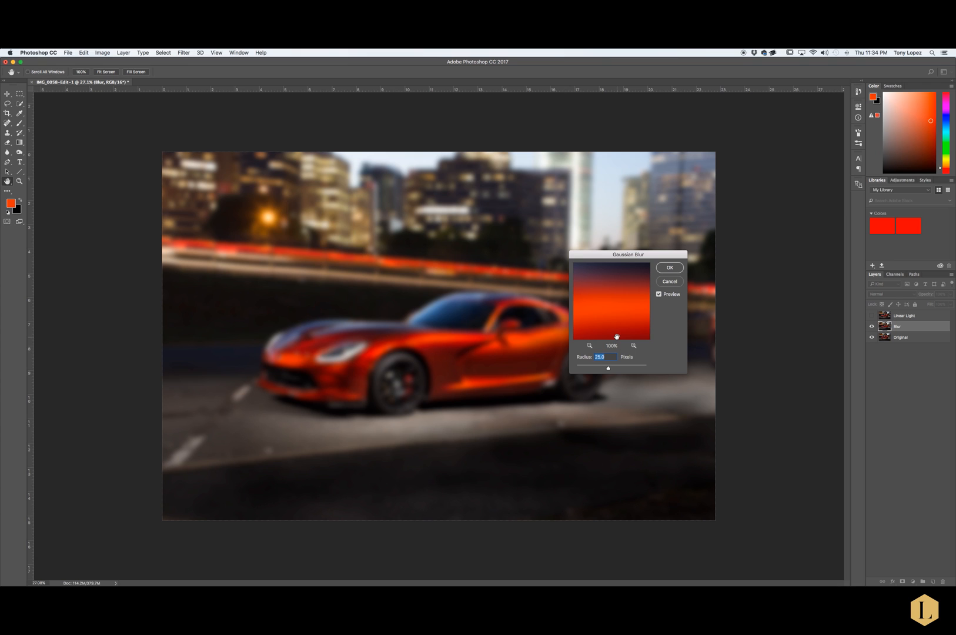
pyautogui.press('Return')
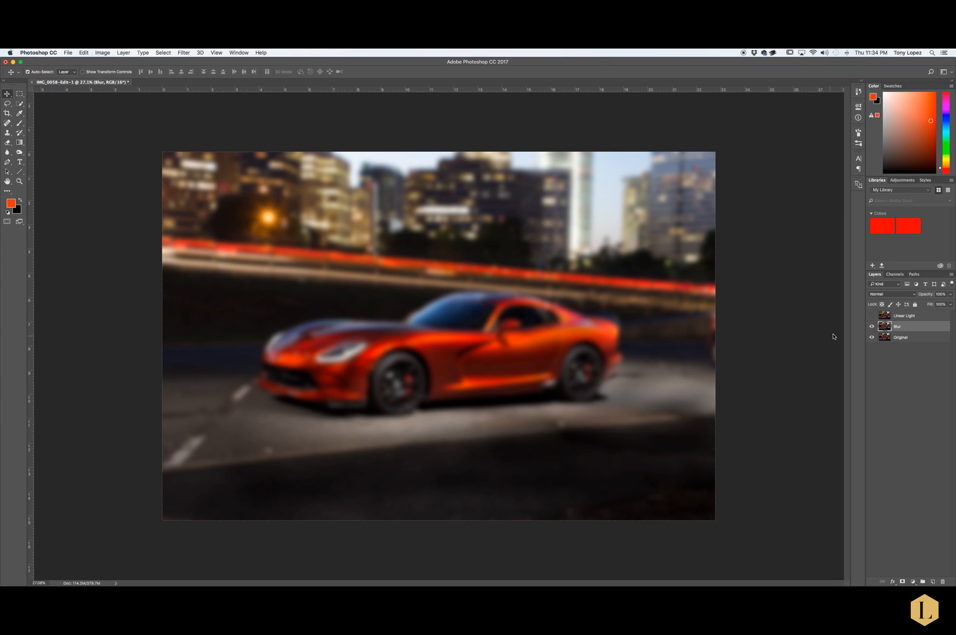
# - Show the Linear Light layer and use Apply Image on it with layer Blur, blending Subtract, scale 2 and offset 128
pyautogui.click(871, 316)
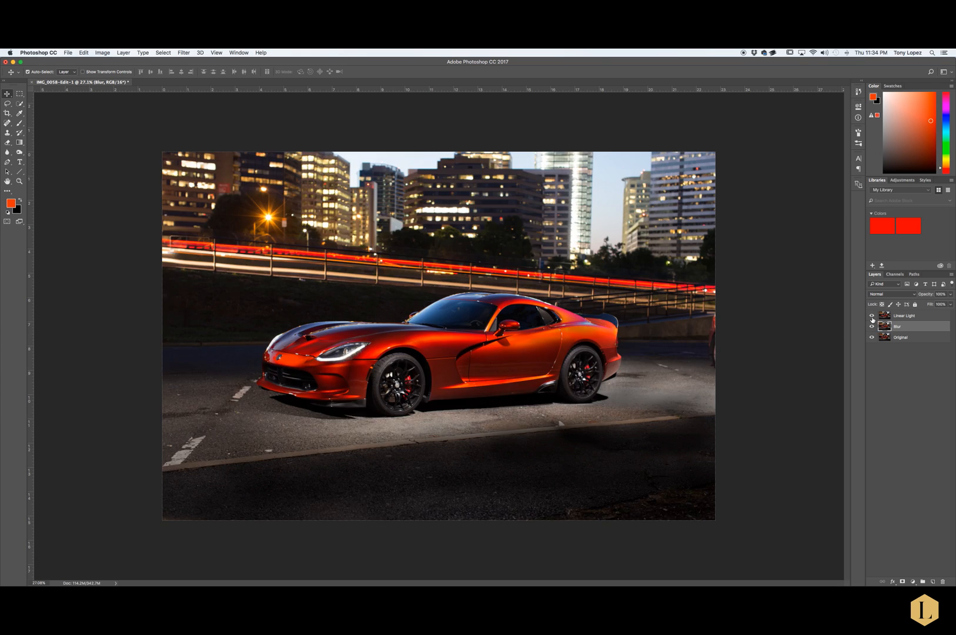
pyautogui.click(908, 316)
pyautogui.click(105, 53)
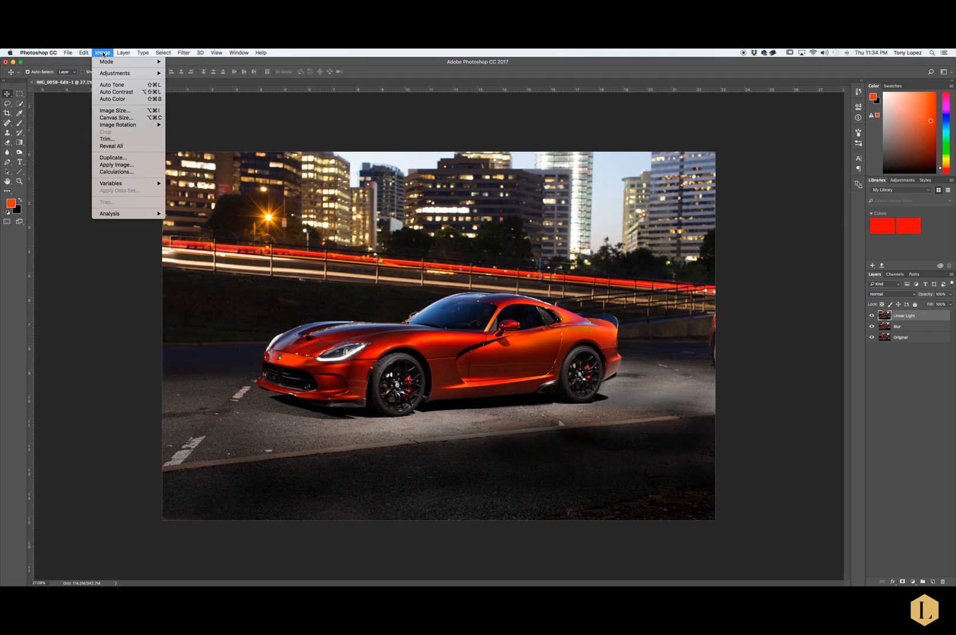
pyautogui.click(134, 165)
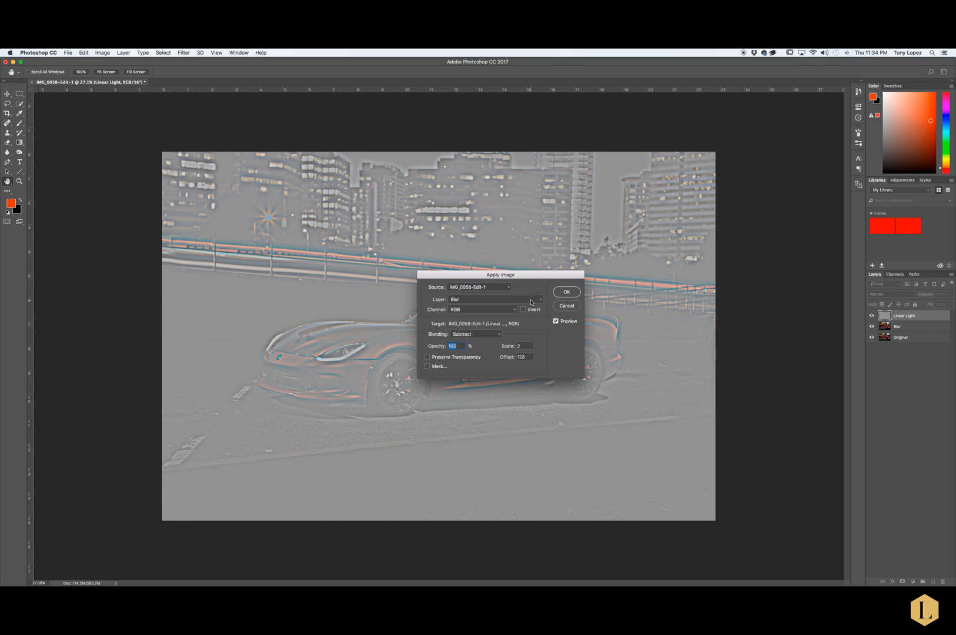
pyautogui.click(531, 302)
pyautogui.click(528, 279)
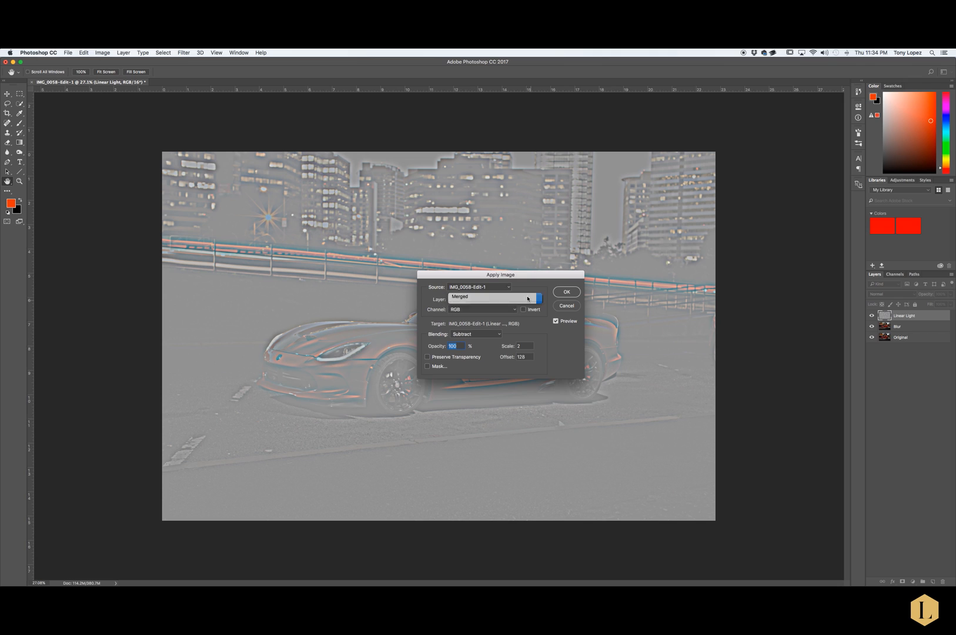
pyautogui.click(520, 301)
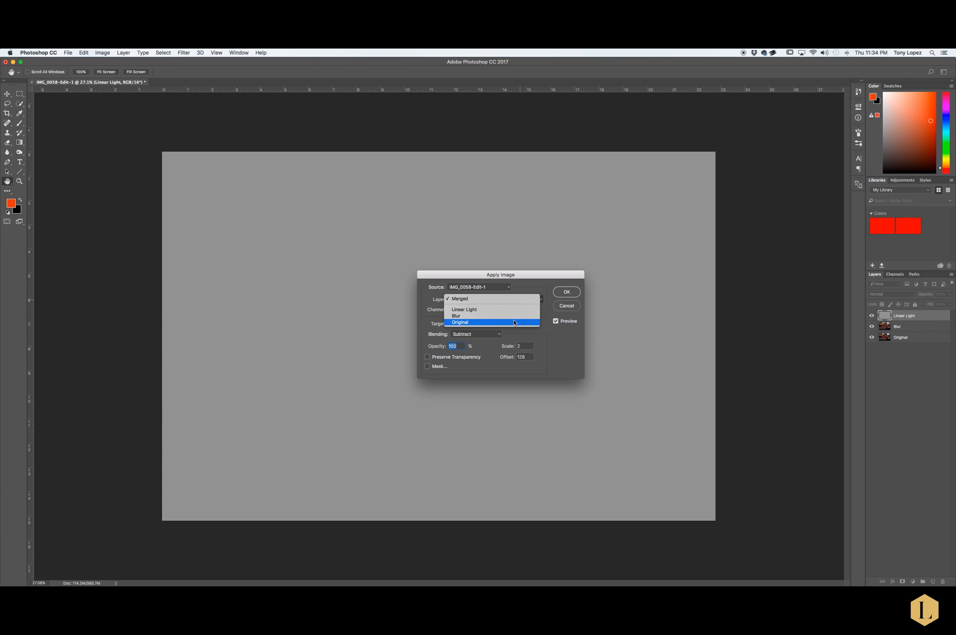
pyautogui.click(493, 319)
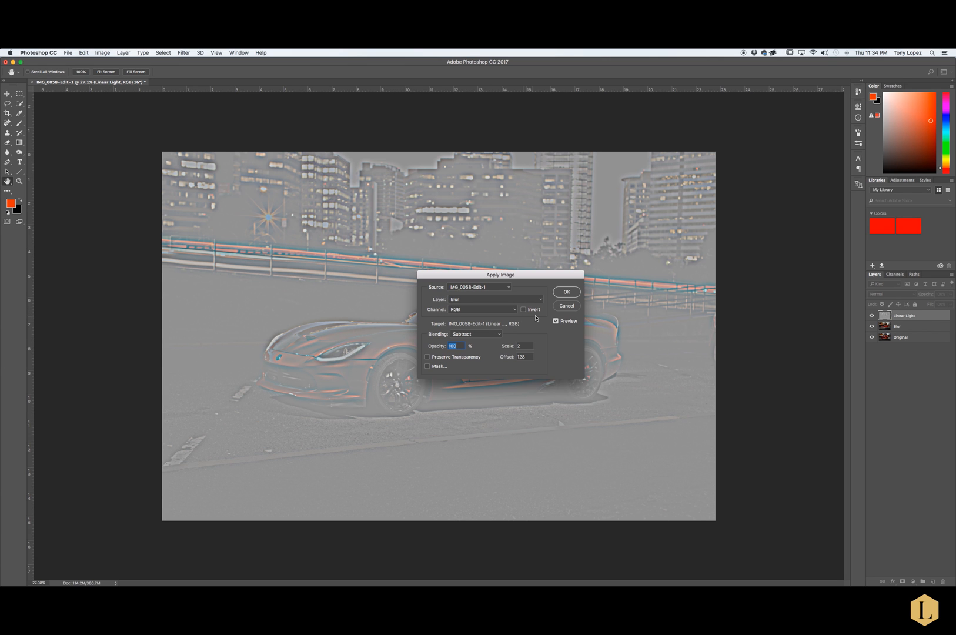
pyautogui.click(486, 335)
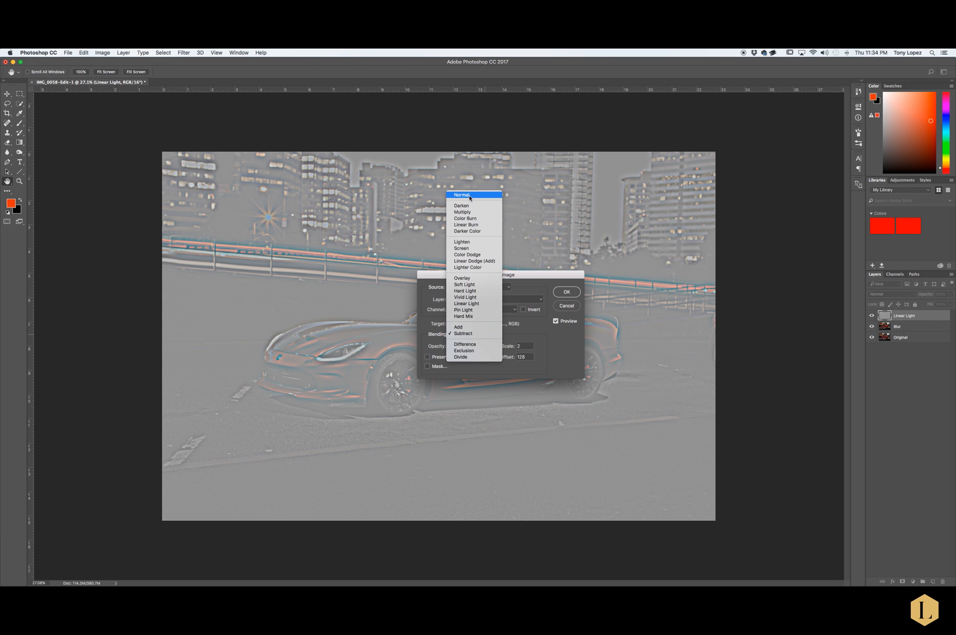
pyautogui.click(475, 333)
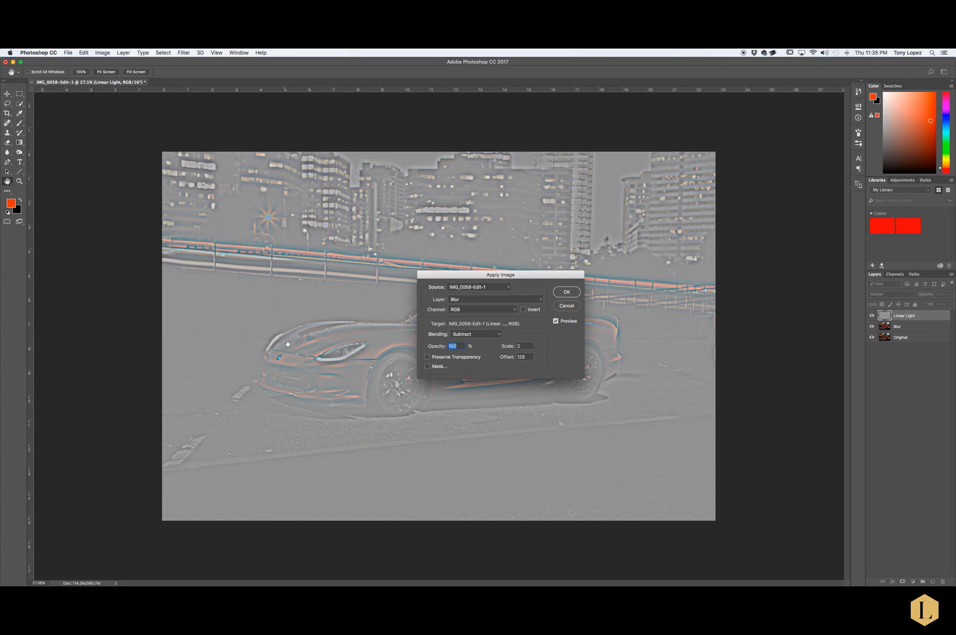
pyautogui.click(567, 292)
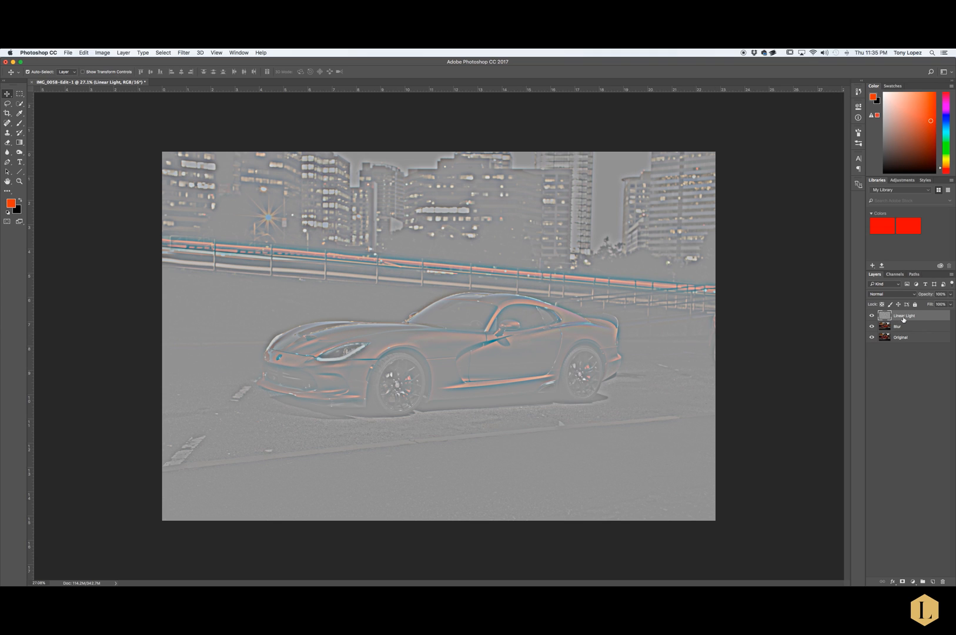
# - Set the Linear Light layer's blend mode to Linear Light and add a white layer mask to it
pyautogui.click(906, 295)
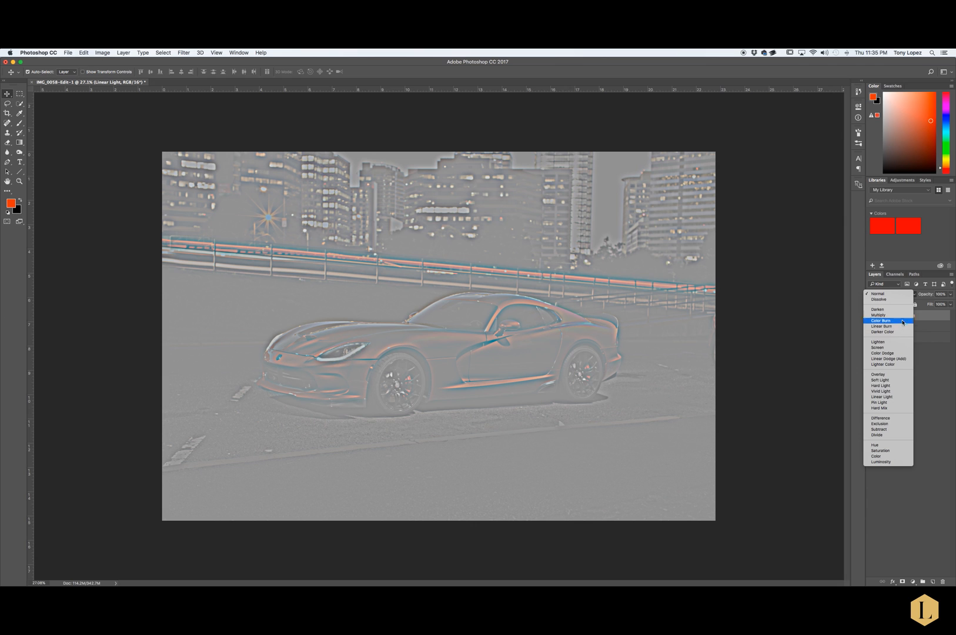
pyautogui.click(894, 397)
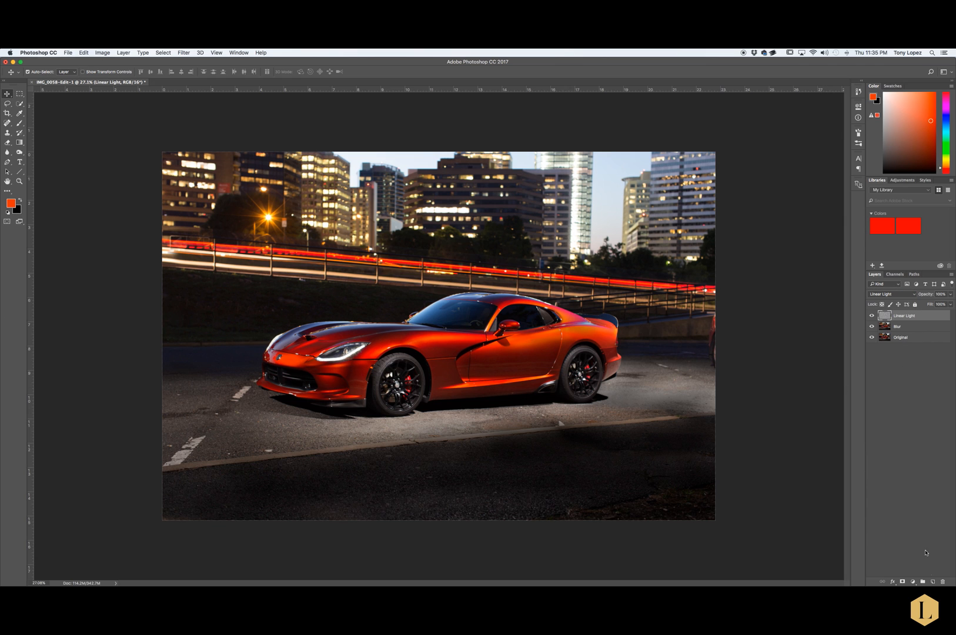
pyautogui.click(902, 582)
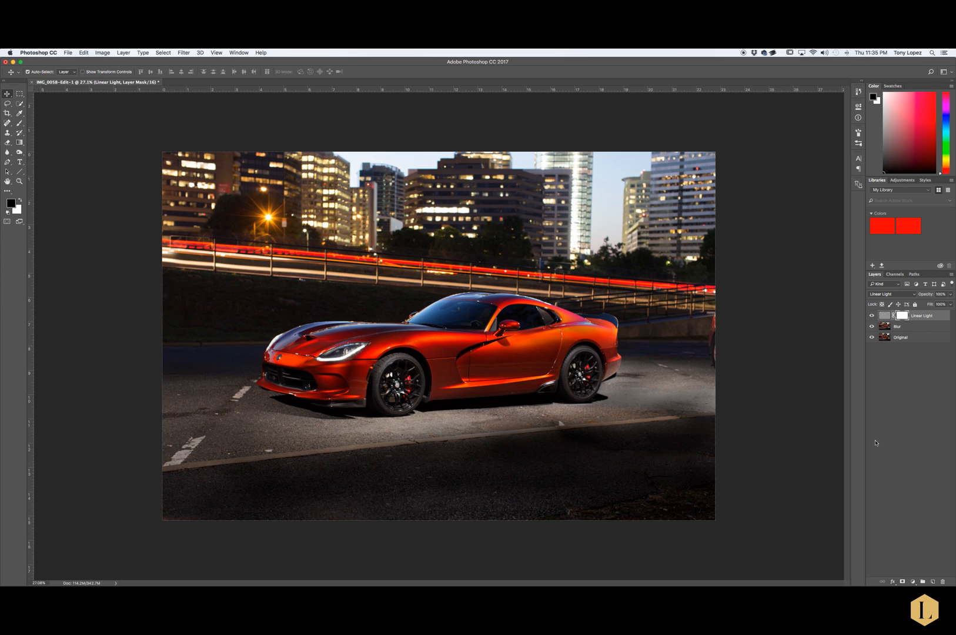
# - Group the Linear Light and Blur layers together
pyautogui.click(908, 329)
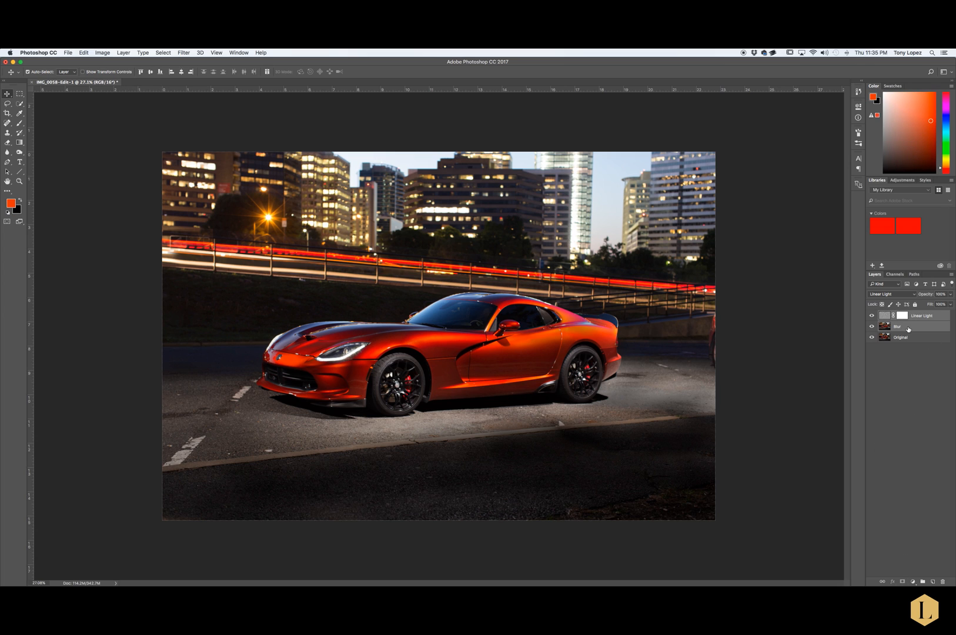
pyautogui.click(922, 582)
pyautogui.click(880, 314)
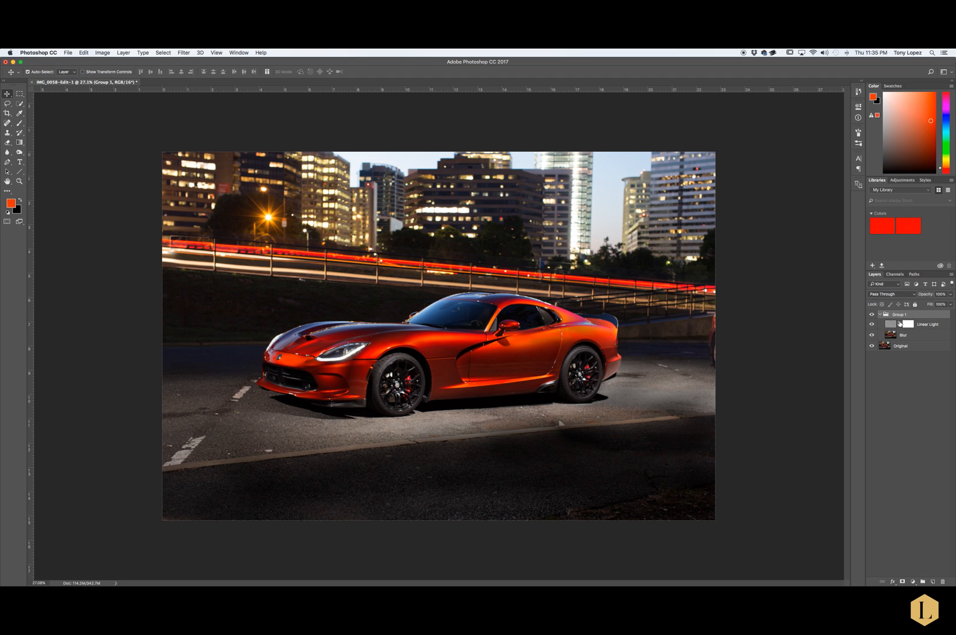
# - On the Linear Light mask, lasso the rear part of the car door with a 15 px feather and fill it with black
pyautogui.click(910, 324)
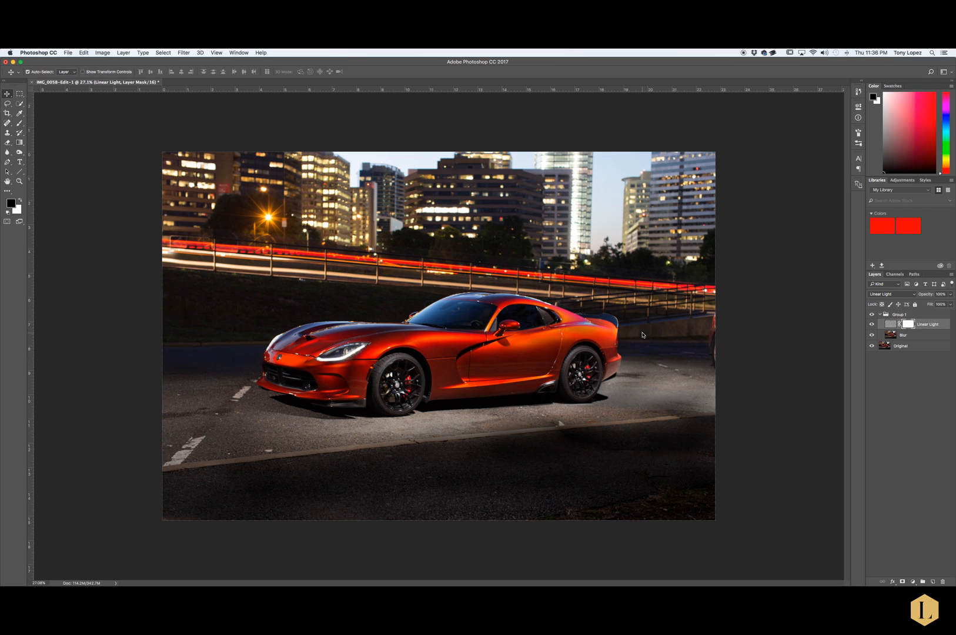
pyautogui.scroll(3, 517, 362)
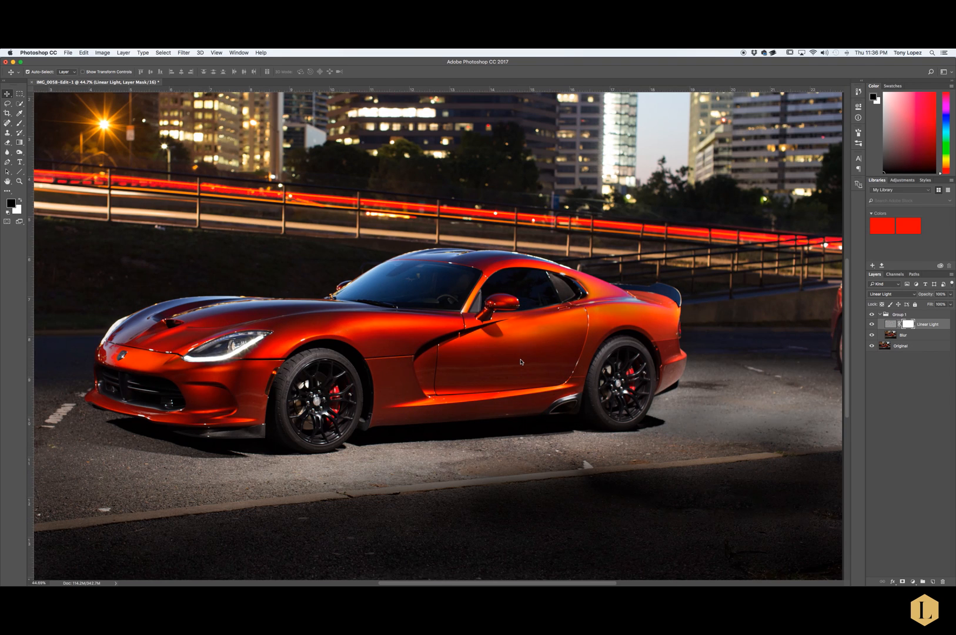
pyautogui.scroll(8, 520, 361)
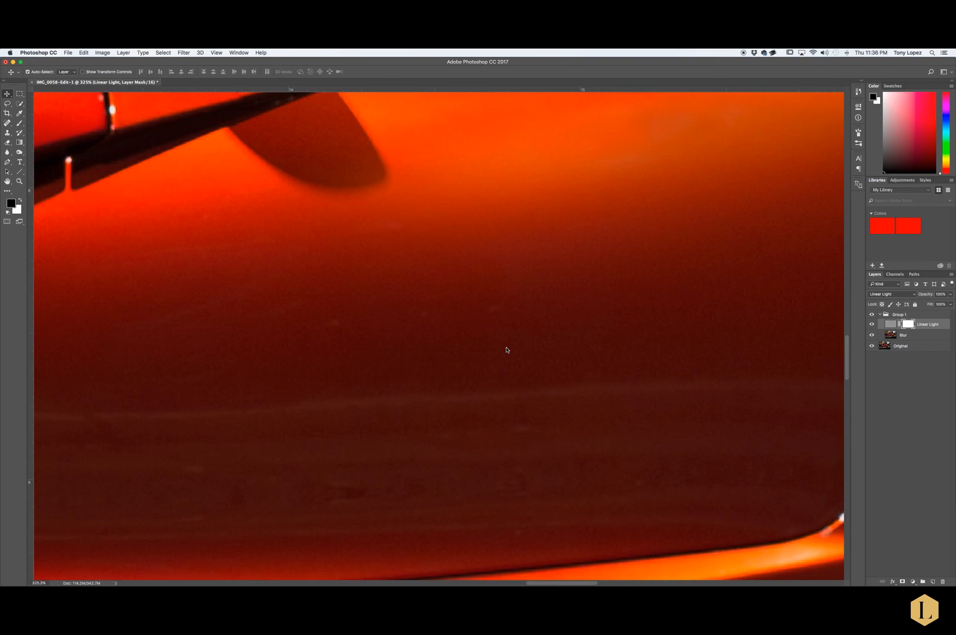
pyautogui.scroll(-2, 506, 349)
pyautogui.scroll(-2, 506, 349)
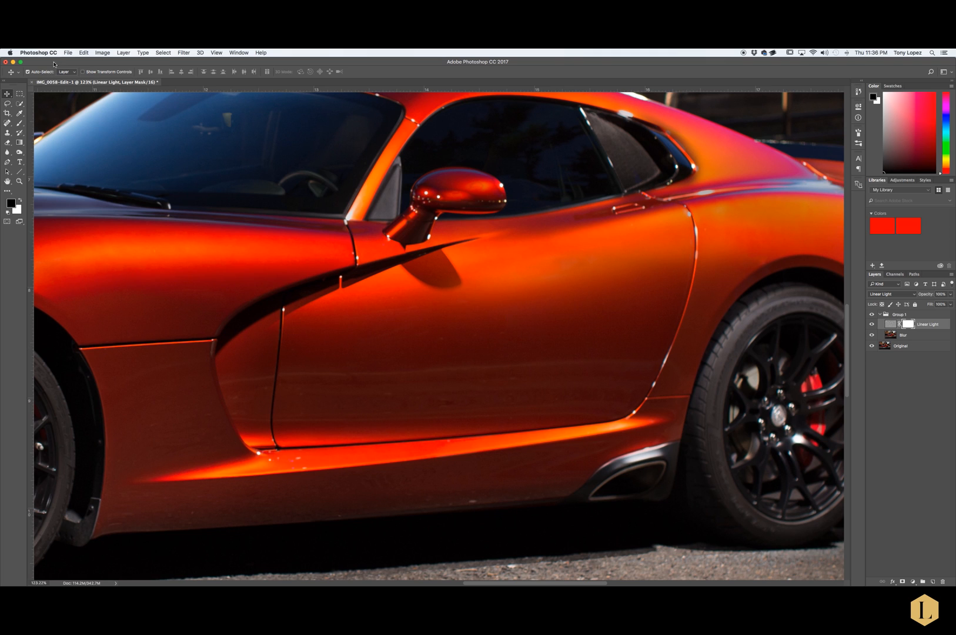
pyautogui.click(8, 104)
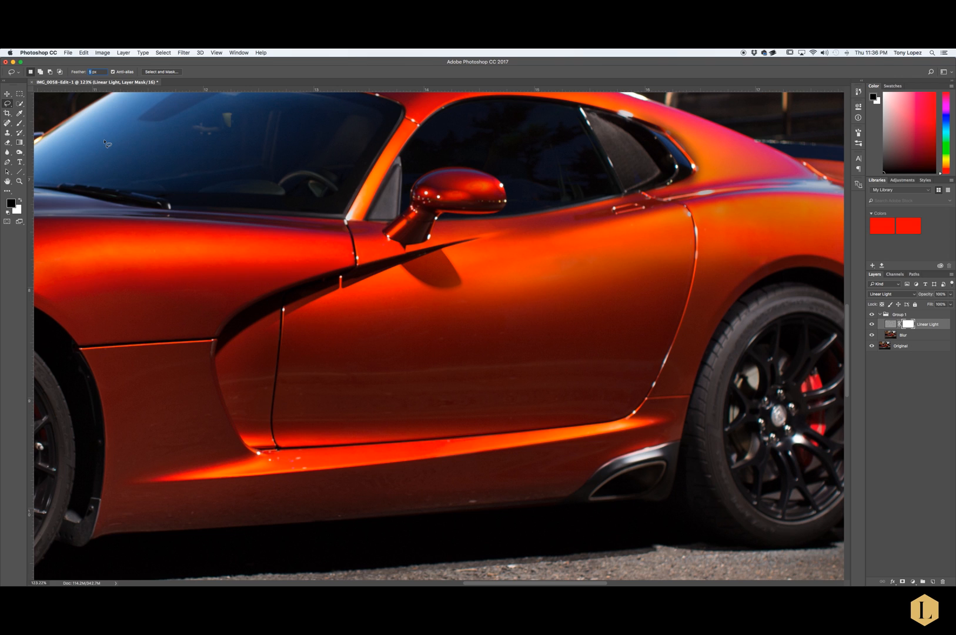
pyautogui.write('15')
pyautogui.moveTo(493, 239)
pyautogui.mouseDown()
pyautogui.moveTo(456, 266)
pyautogui.moveTo(485, 314)
pyautogui.moveTo(472, 353)
pyautogui.moveTo(434, 384)
pyautogui.moveTo(446, 409)
pyautogui.moveTo(614, 402)
pyautogui.moveTo(650, 336)
pyautogui.moveTo(660, 222)
pyautogui.moveTo(578, 222)
pyautogui.moveTo(487, 243)
pyautogui.mouseUp()
pyautogui.press('x')
pyautogui.press('Delete')
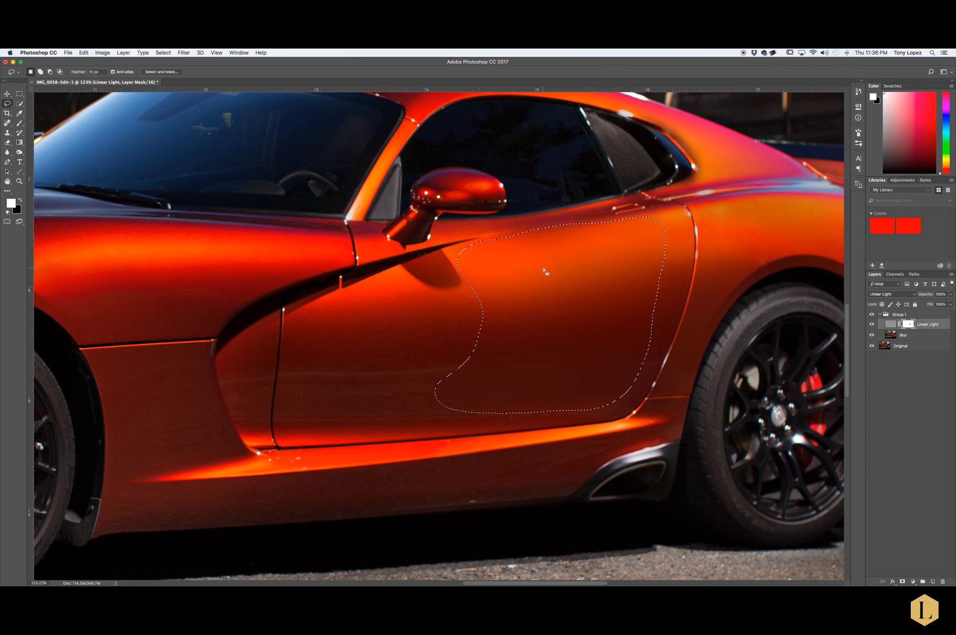
# - Lasso the front part of the door around the mirror's shadow, fill it with black on the mask, and compare with the group hidden
pyautogui.hotkey('ctrl', 'd')
pyautogui.moveTo(451, 254)
pyautogui.mouseDown()
pyautogui.moveTo(462, 269)
pyautogui.moveTo(432, 294)
pyautogui.moveTo(403, 276)
pyautogui.moveTo(313, 304)
pyautogui.moveTo(284, 367)
pyautogui.moveTo(297, 426)
pyautogui.moveTo(442, 433)
pyautogui.moveTo(497, 419)
pyautogui.moveTo(511, 344)
pyautogui.moveTo(500, 280)
pyautogui.moveTo(467, 251)
pyautogui.moveTo(454, 261)
pyautogui.mouseUp()
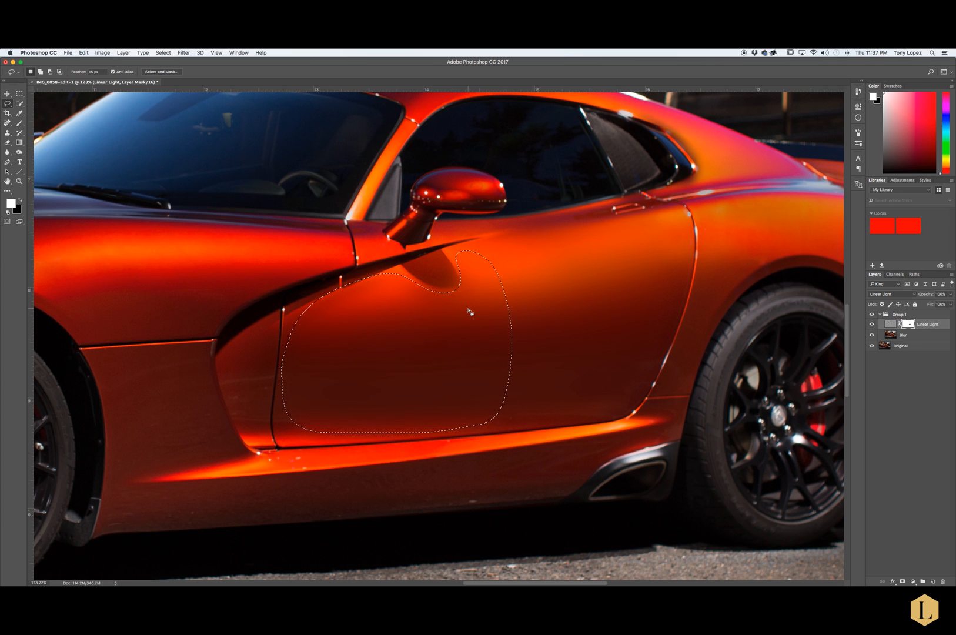
pyautogui.press('super+d')
pyautogui.scroll(-10, 546, 323)
pyautogui.scroll(2, 489, 356)
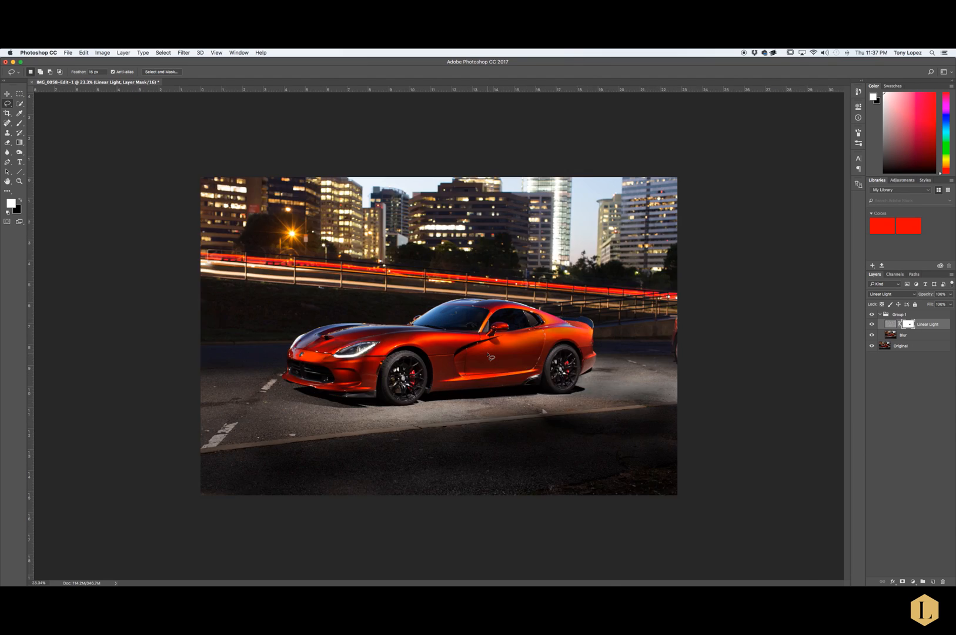
pyautogui.scroll(3, 489, 357)
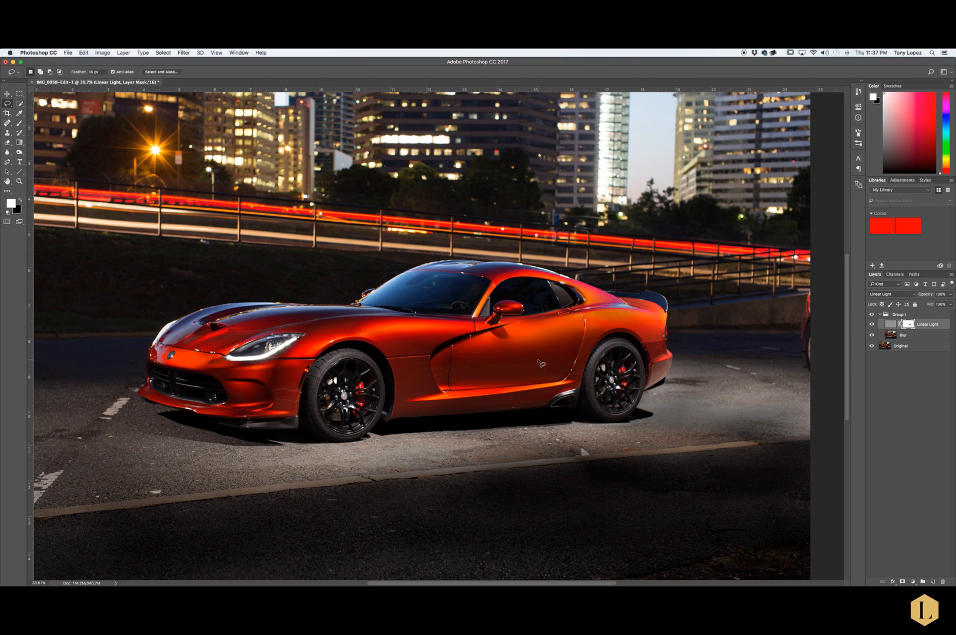
pyautogui.click(872, 315)
pyautogui.click(873, 315)
# - Brush black over the front of the door on the Linear Light mask with an enlarged brush, and switch the foreground to white
pyautogui.click(911, 315)
pyautogui.click(919, 326)
pyautogui.click(20, 200)
pyautogui.click(20, 124)
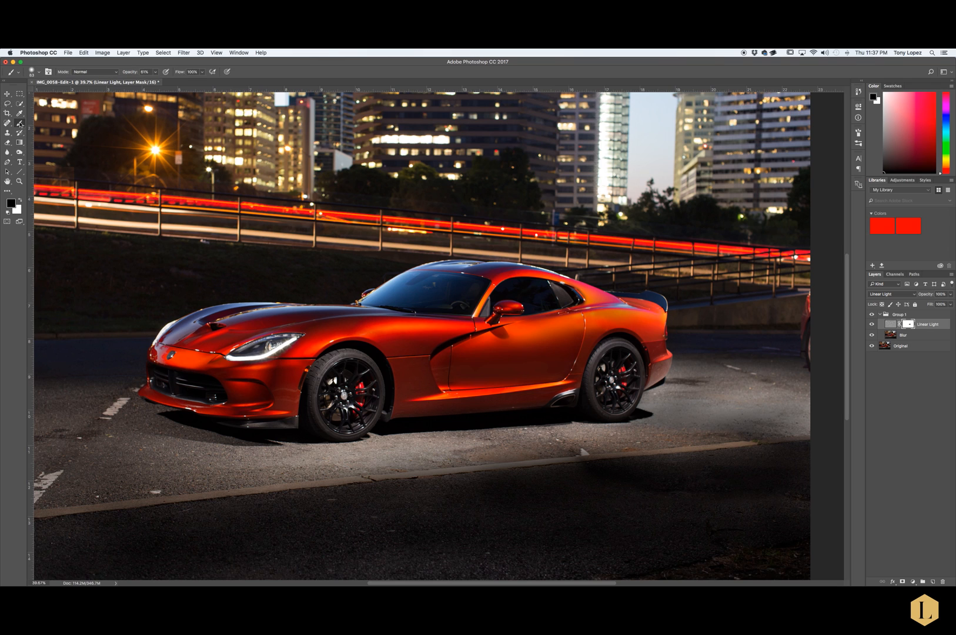
pyautogui.click(40, 72)
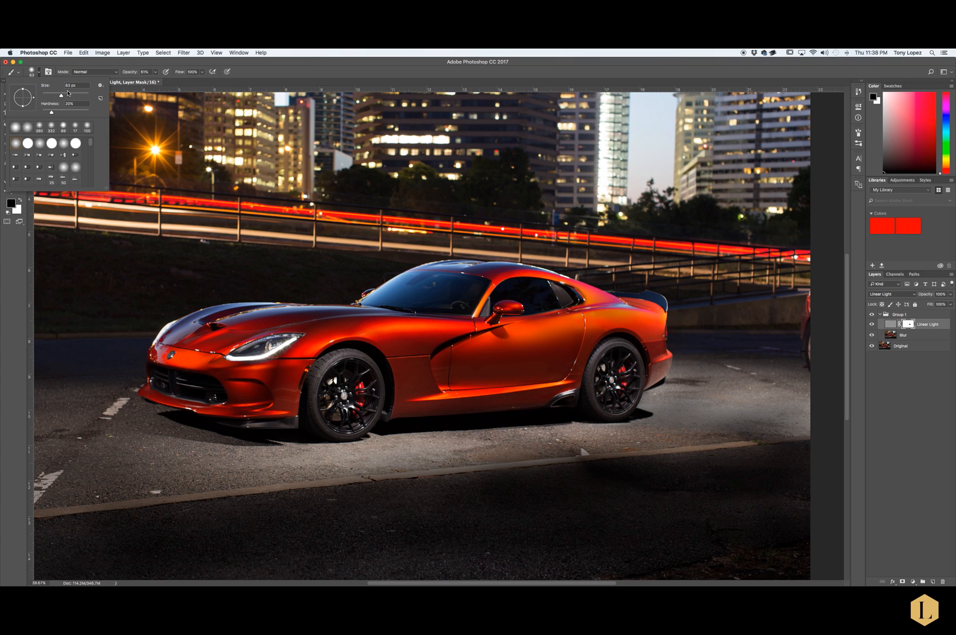
pyautogui.click(547, 74)
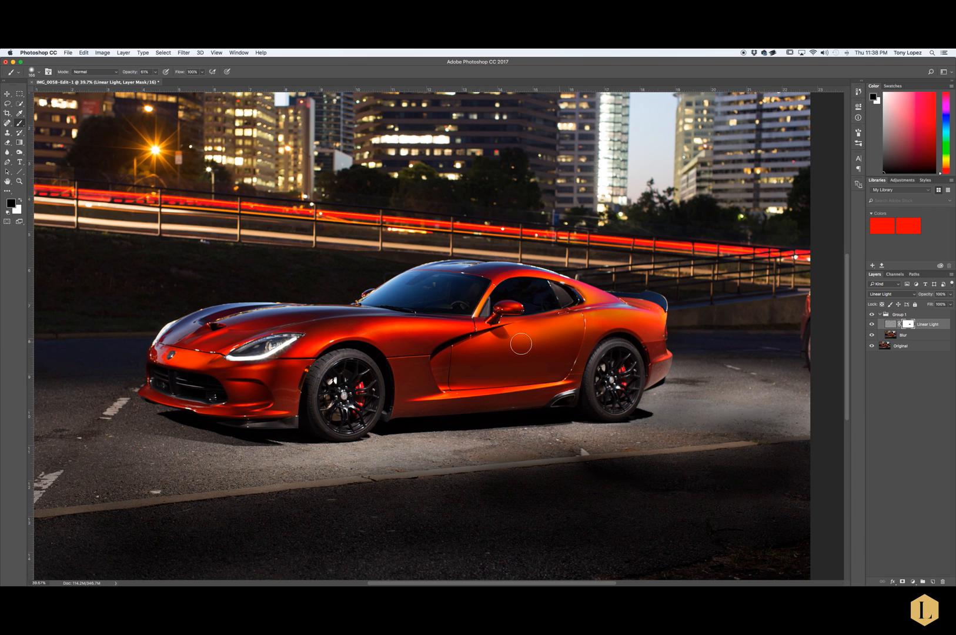
pyautogui.moveTo(442, 347); pyautogui.dragTo(476, 335)
pyautogui.press('x')
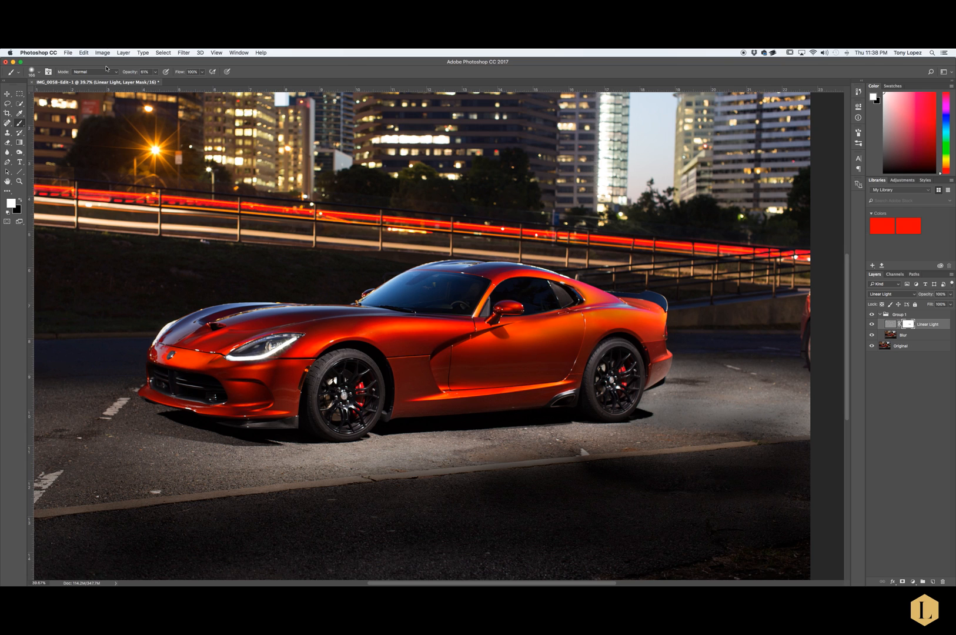
# - Set the brush opacity to 100% and paint white over the door on the Linear Light mask to restore its texture
pyautogui.click(155, 71)
pyautogui.click(540, 328)
pyautogui.scroll(5, 547, 348)
pyautogui.scroll(3, 544, 348)
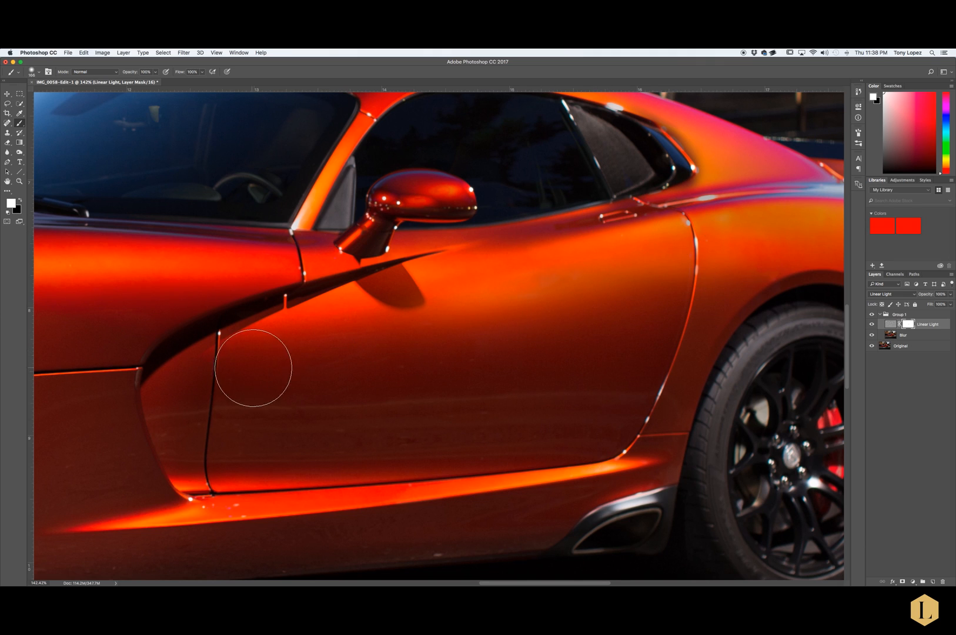
# - Paint black over the door on the Linear Light mask with a soft 100 px brush at 59% opacity
pyautogui.click(19, 202)
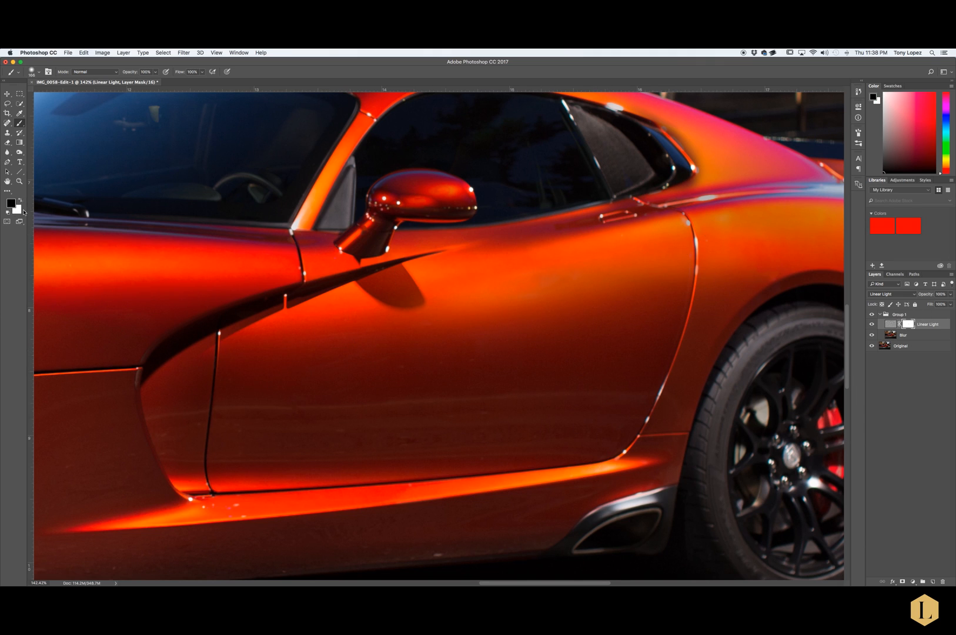
pyautogui.click(37, 72)
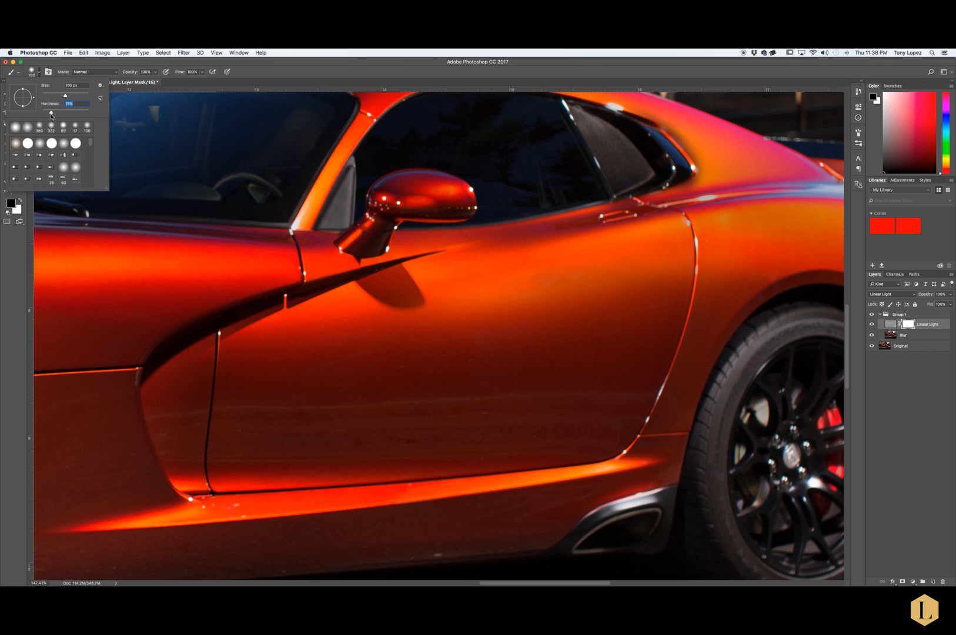
pyautogui.press('Return')
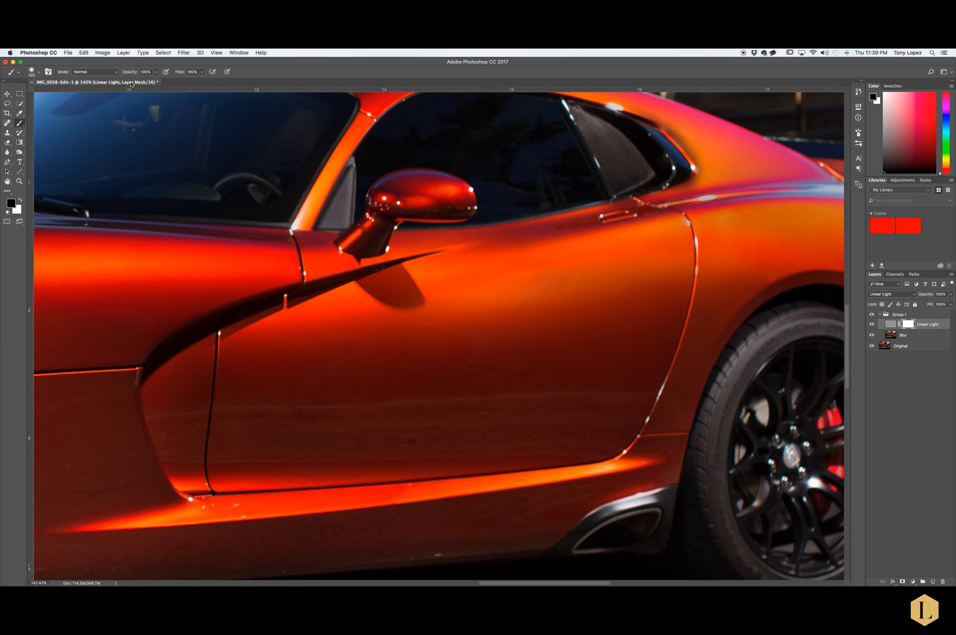
pyautogui.click(156, 72)
pyautogui.click(614, 256)
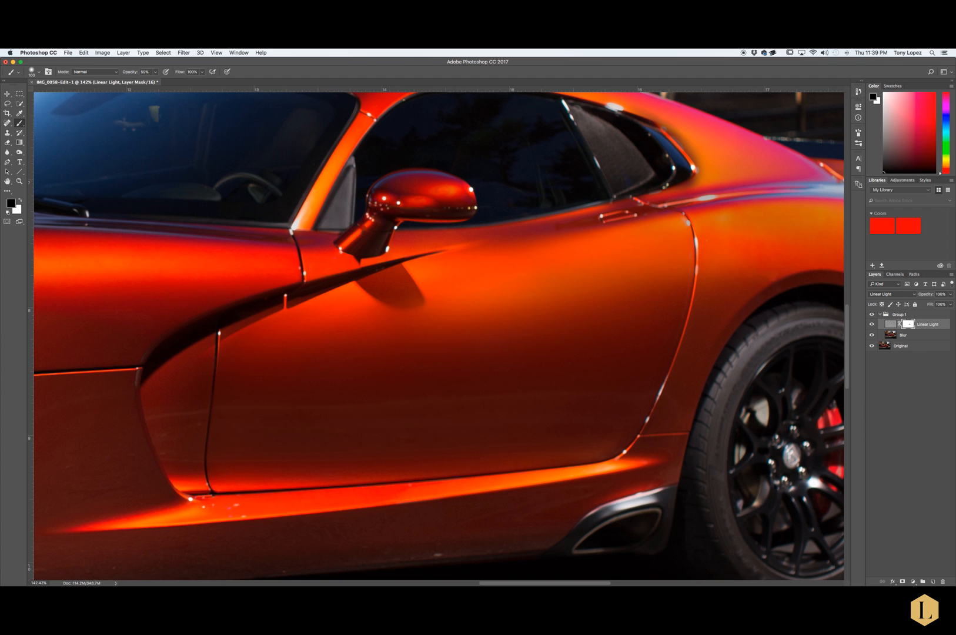
pyautogui.click(21, 200)
pyautogui.hscroll(10, 499, 299)
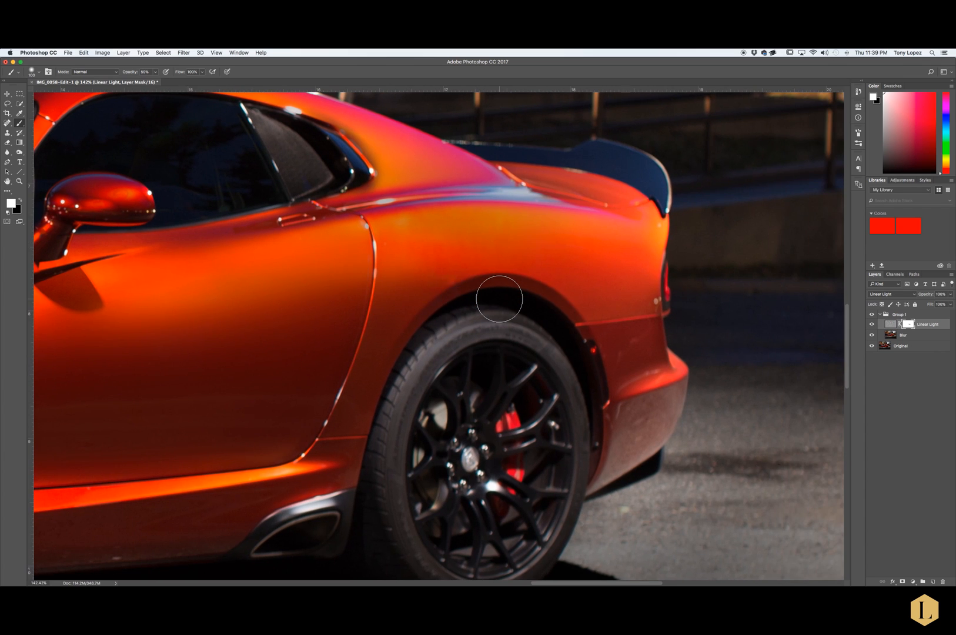
pyautogui.hscroll(-10, 499, 299)
pyautogui.hscroll(-10, 499, 299)
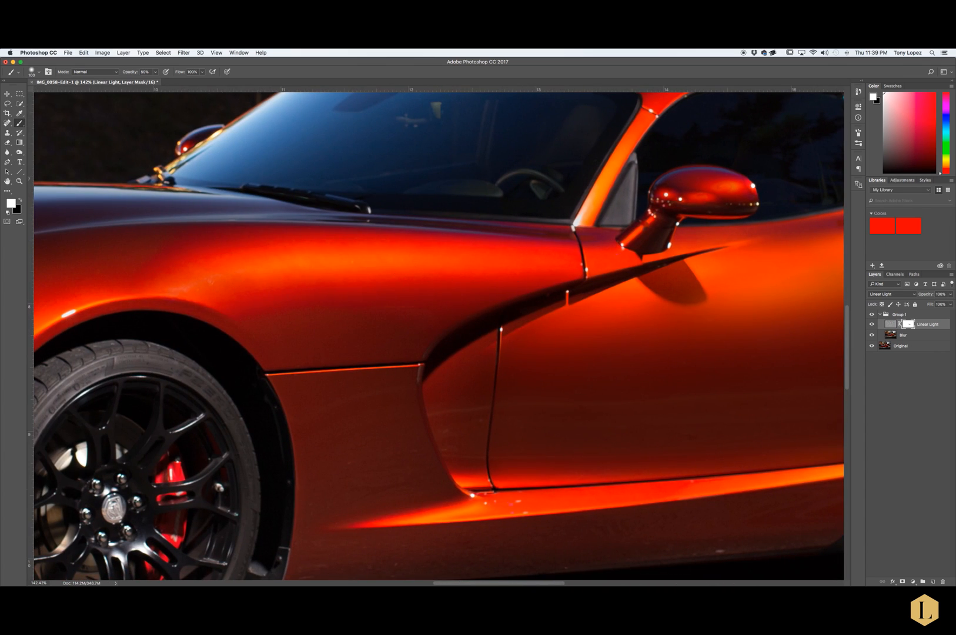
pyautogui.click(20, 200)
# - Paint black on the Linear Light mask over the front fender, from the door gap to beside the headlight
pyautogui.moveTo(552, 263)
pyautogui.mouseDown()
pyautogui.moveTo(316, 252)
pyautogui.moveTo(179, 276)
pyautogui.mouseUp()
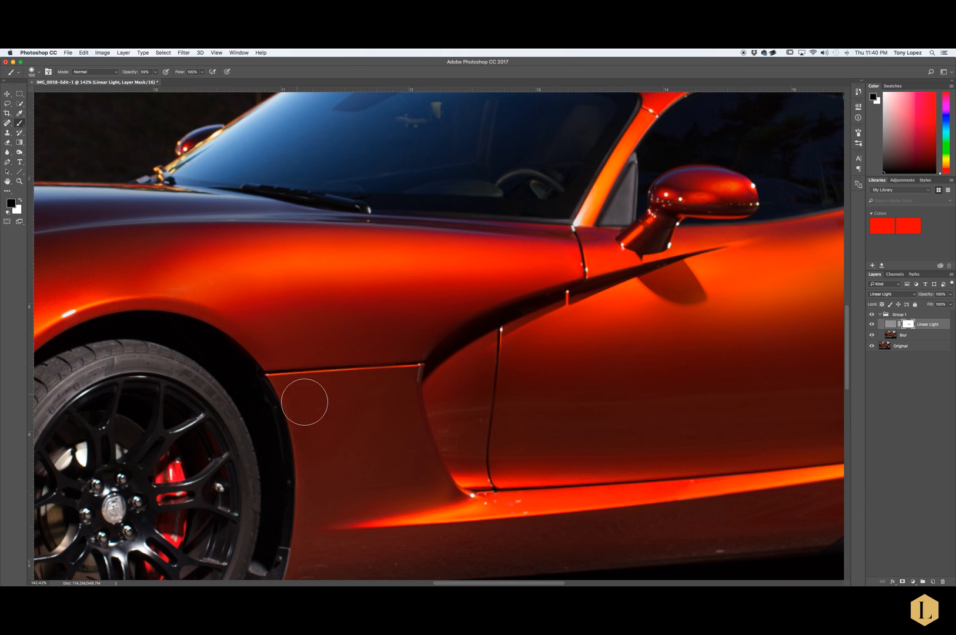
pyautogui.moveTo(309, 313); pyautogui.dragTo(572, 301)
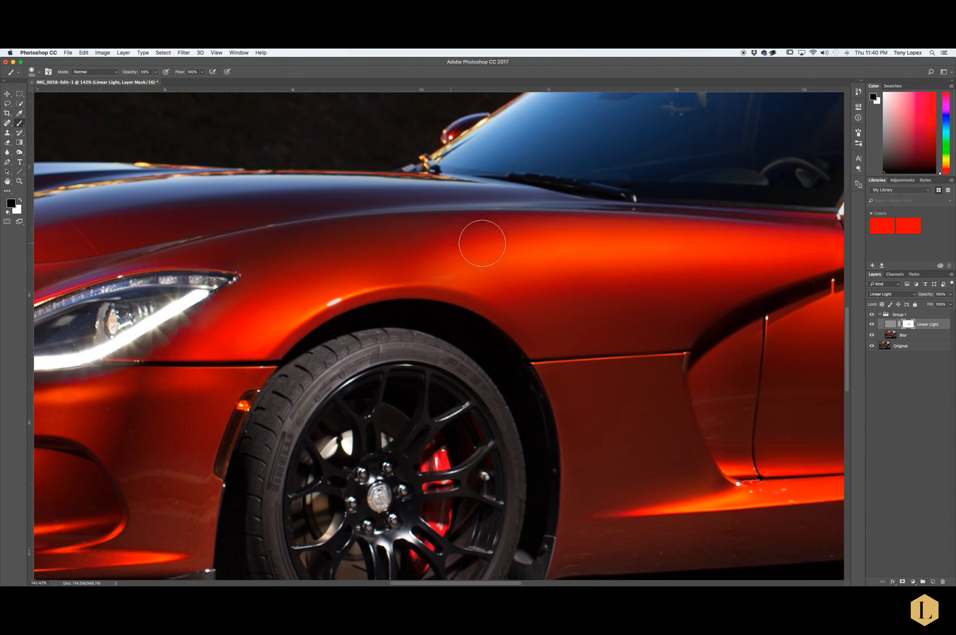
pyautogui.moveTo(206, 339); pyautogui.dragTo(170, 347)
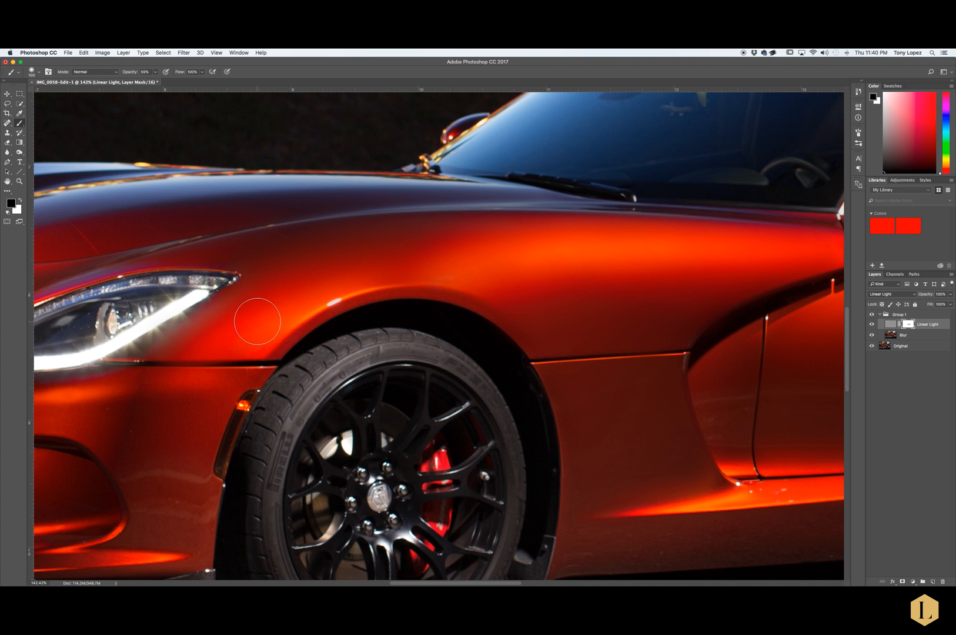
# - Paint black on the Linear Light mask over the front bumper, around the side intake and the nose above the grille
pyautogui.moveTo(227, 366); pyautogui.dragTo(433, 183)
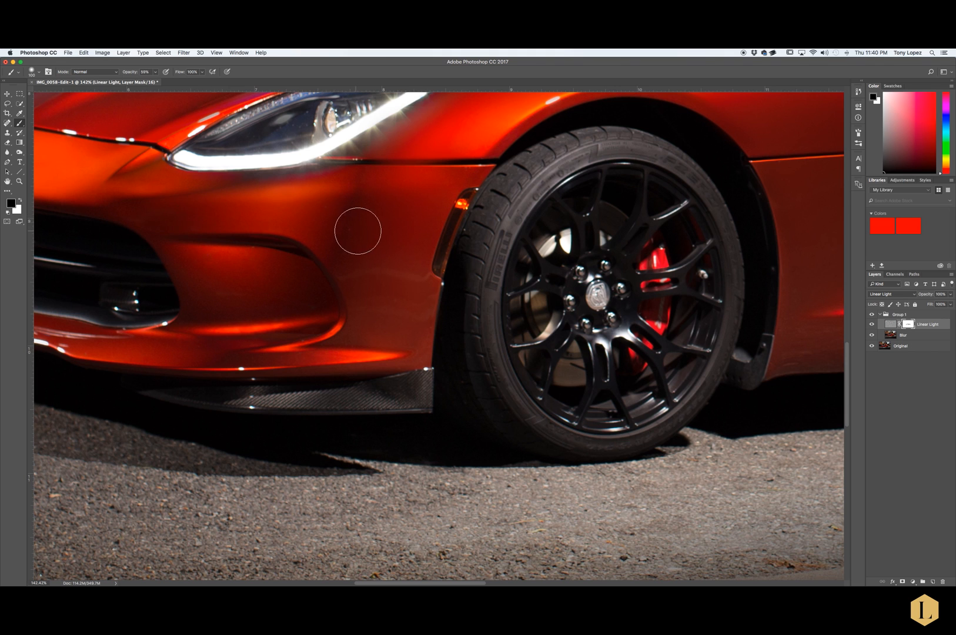
pyautogui.moveTo(332, 225); pyautogui.dragTo(529, 170)
pyautogui.moveTo(388, 220)
pyautogui.mouseDown()
pyautogui.moveTo(465, 220)
pyautogui.moveTo(478, 231)
pyautogui.moveTo(395, 239)
pyautogui.moveTo(486, 243)
pyautogui.moveTo(494, 229)
pyautogui.moveTo(461, 214)
pyautogui.moveTo(421, 232)
pyautogui.moveTo(494, 247)
pyautogui.mouseUp()
pyautogui.moveTo(282, 94); pyautogui.dragTo(467, 215)
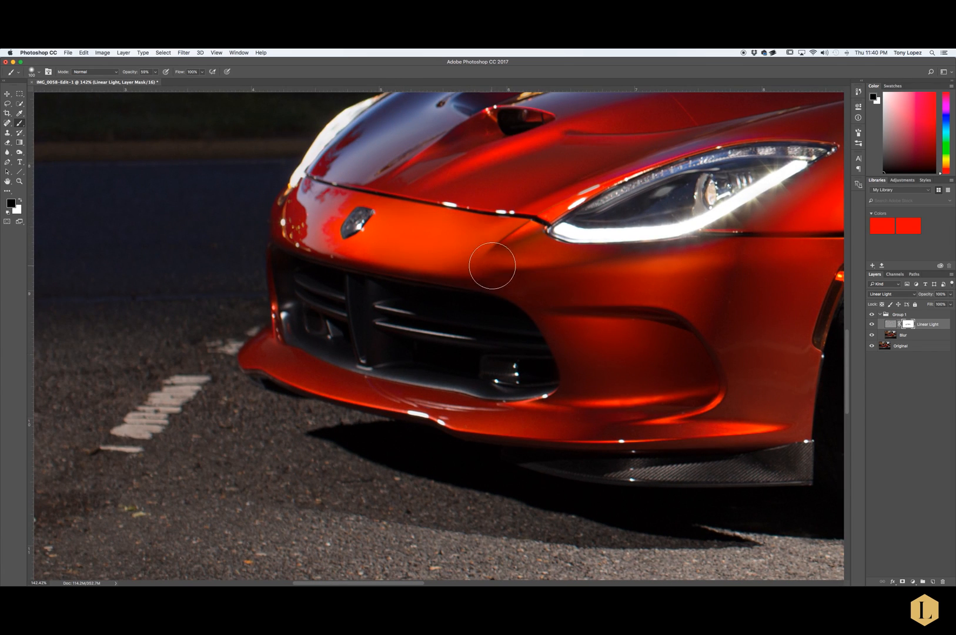
pyautogui.moveTo(540, 250); pyautogui.dragTo(397, 306)
# - Hide and show Group 1 to compare the whole car before and after the smoothing
pyautogui.scroll(-10, 398, 306)
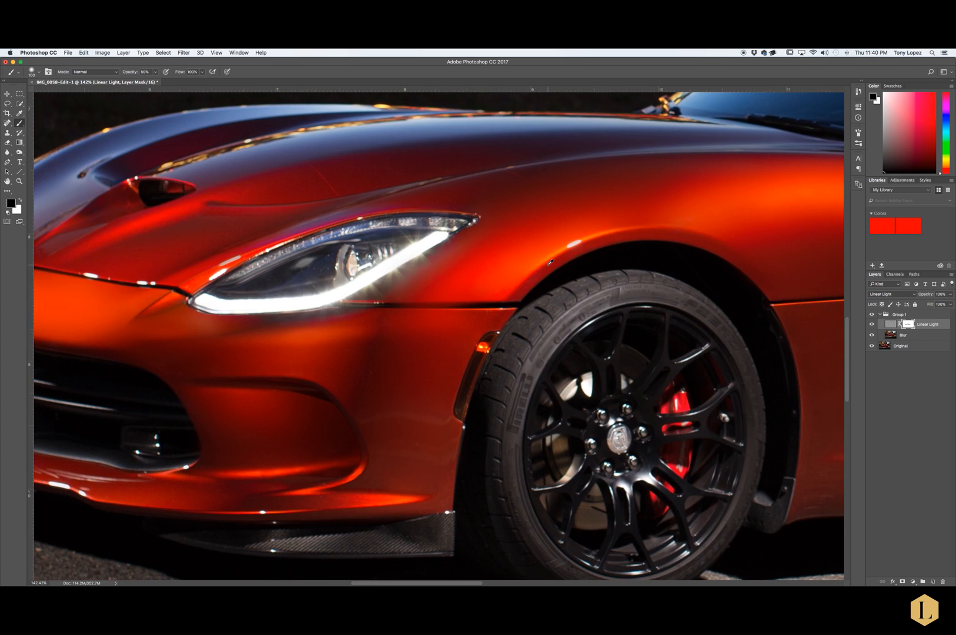
pyautogui.hscroll(10, 548, 265)
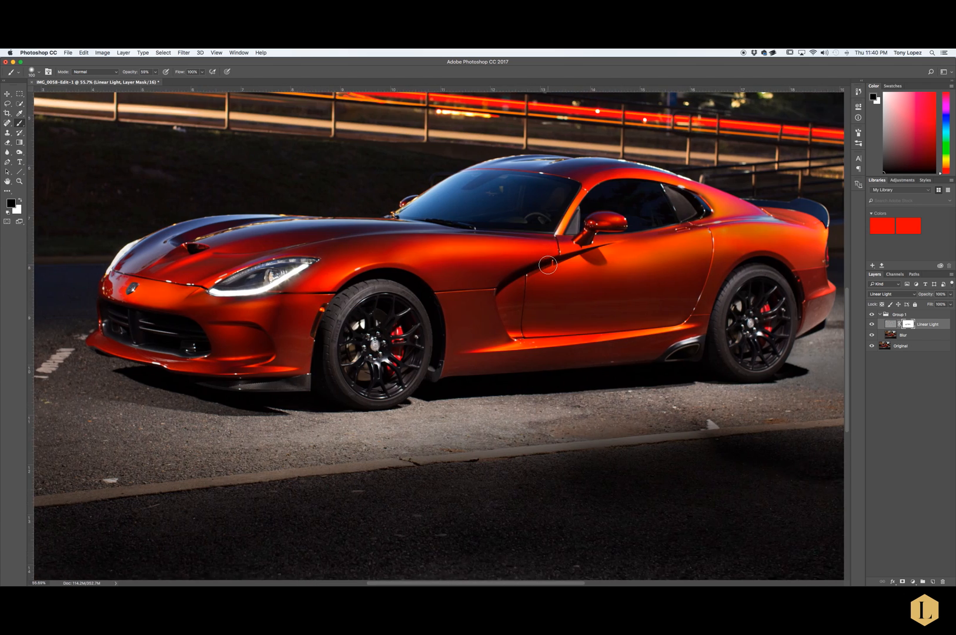
pyautogui.click(871, 316)
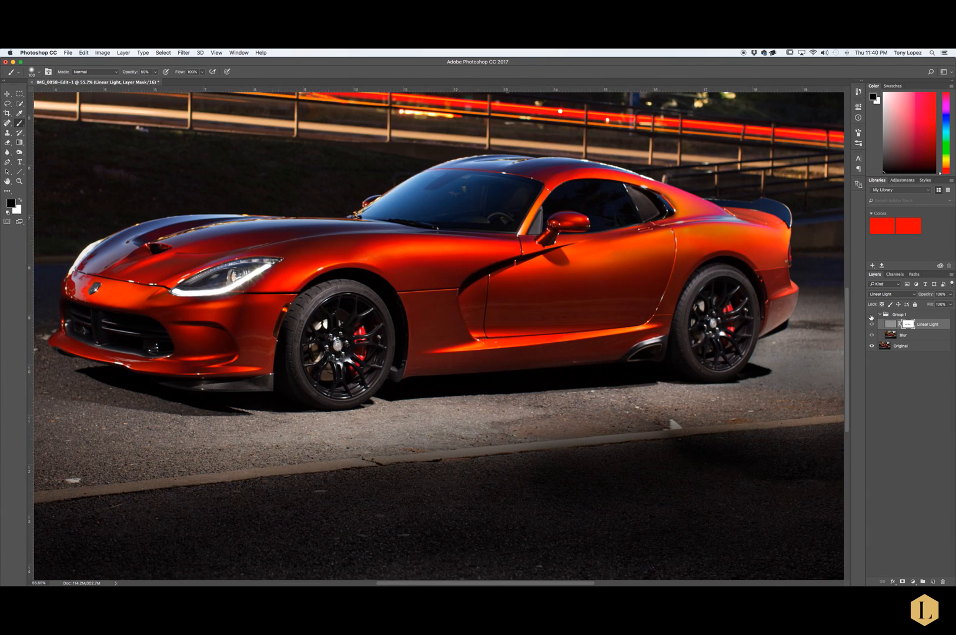
pyautogui.click(871, 315)
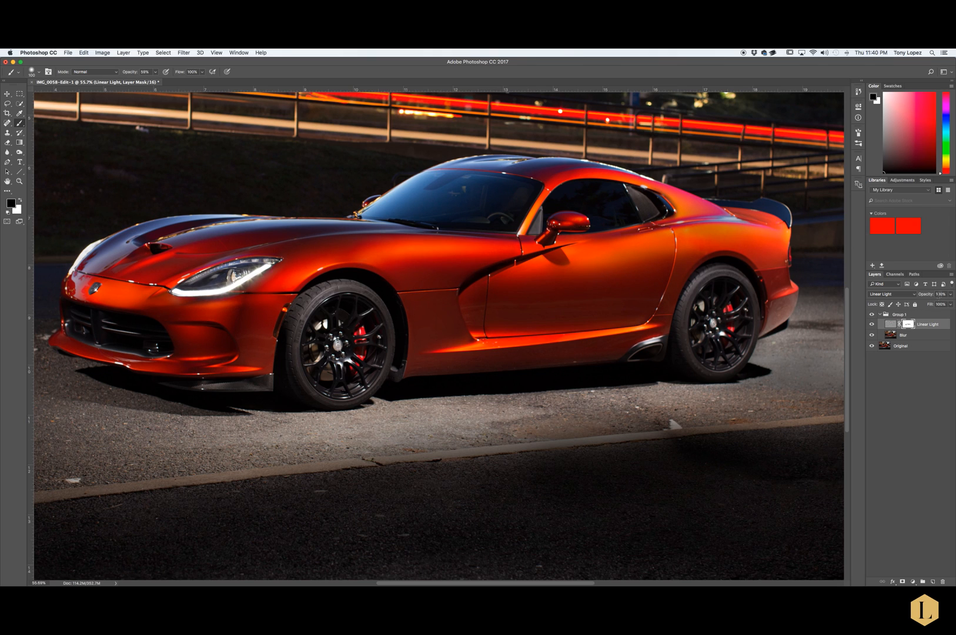
# - Open the Linear Light layer's opacity setting, then select Group 1 and open the group's opacity setting
pyautogui.click(949, 294)
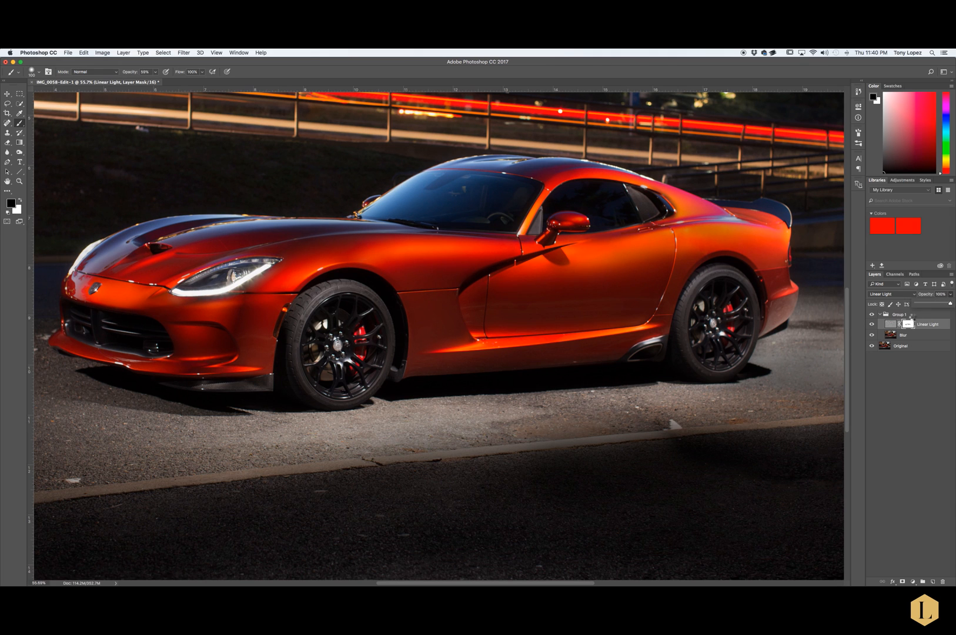
pyautogui.click(911, 315)
pyautogui.click(951, 295)
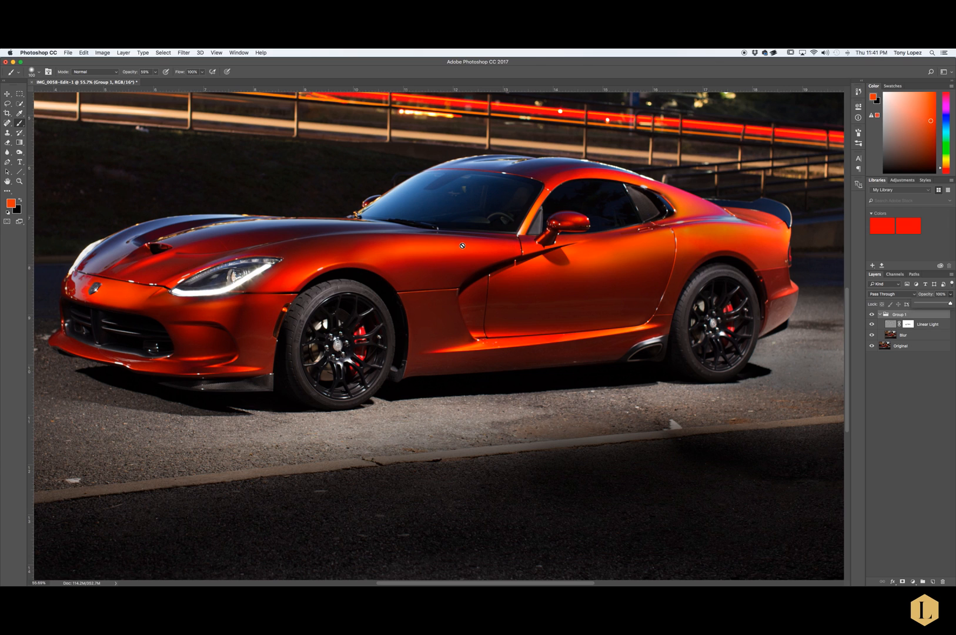
pyautogui.hscroll(4, 482, 244)
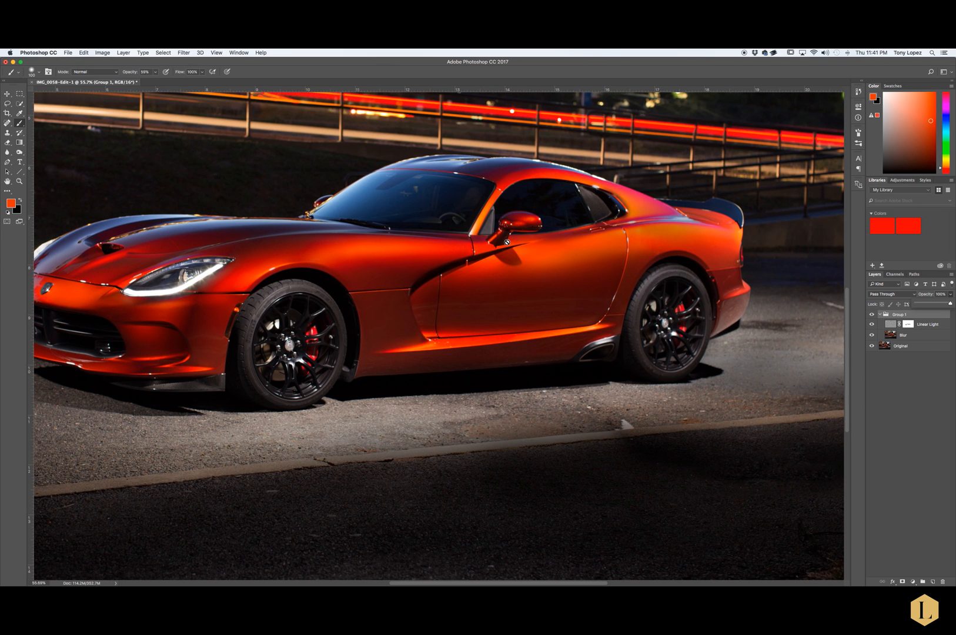